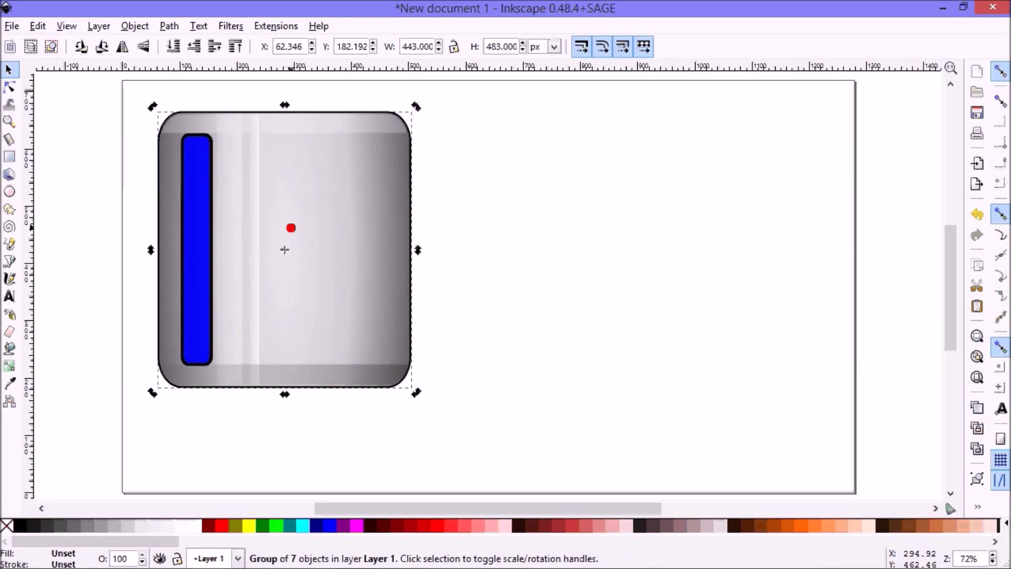
- Assign tank_level as the value of the tank group's Faceplate variable bar and confirm the object properties
{"action": "right_click", "coordinate": [318, 210]}
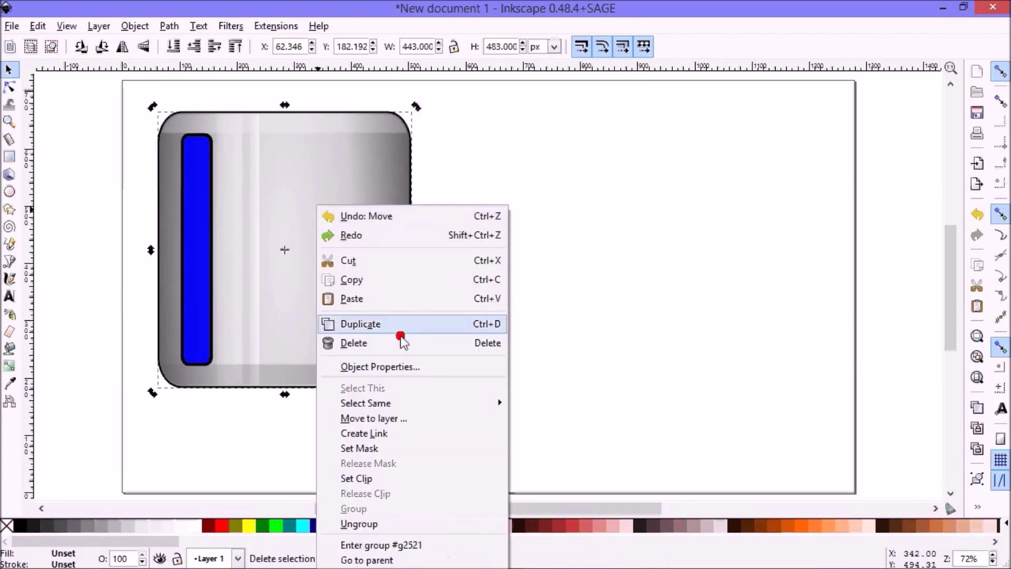
{"action": "left_click", "coordinate": [402, 367]}
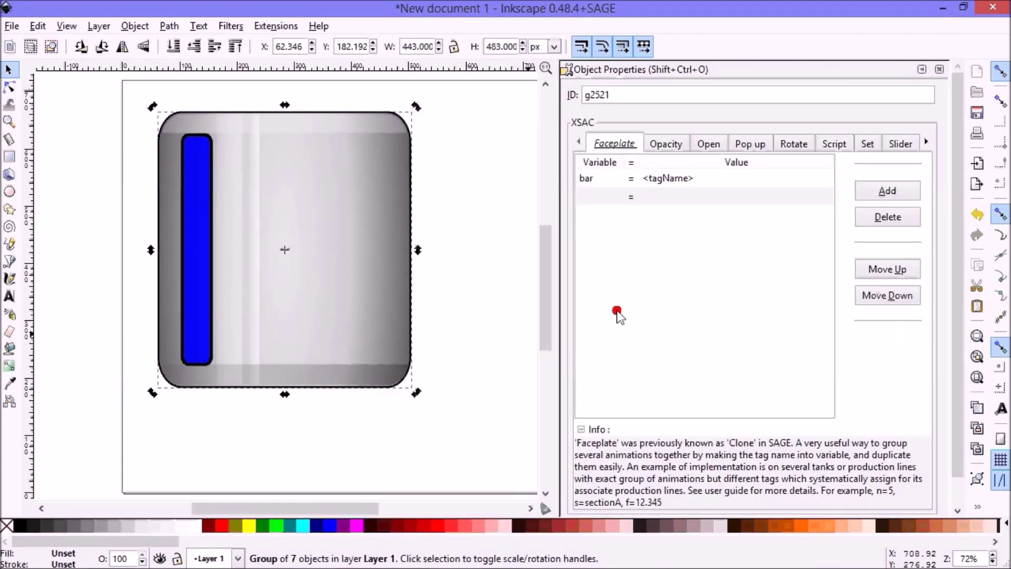
{"action": "left_click", "coordinate": [690, 177]}
{"action": "left_click", "coordinate": [714, 197]}
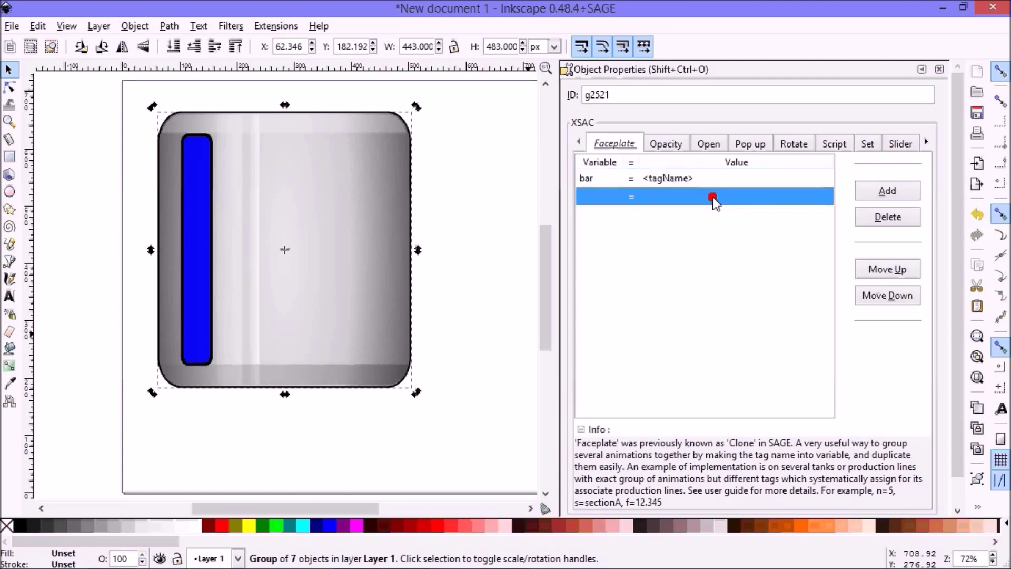
{"action": "double_click", "coordinate": [679, 178]}
{"action": "type", "text": "ta"}
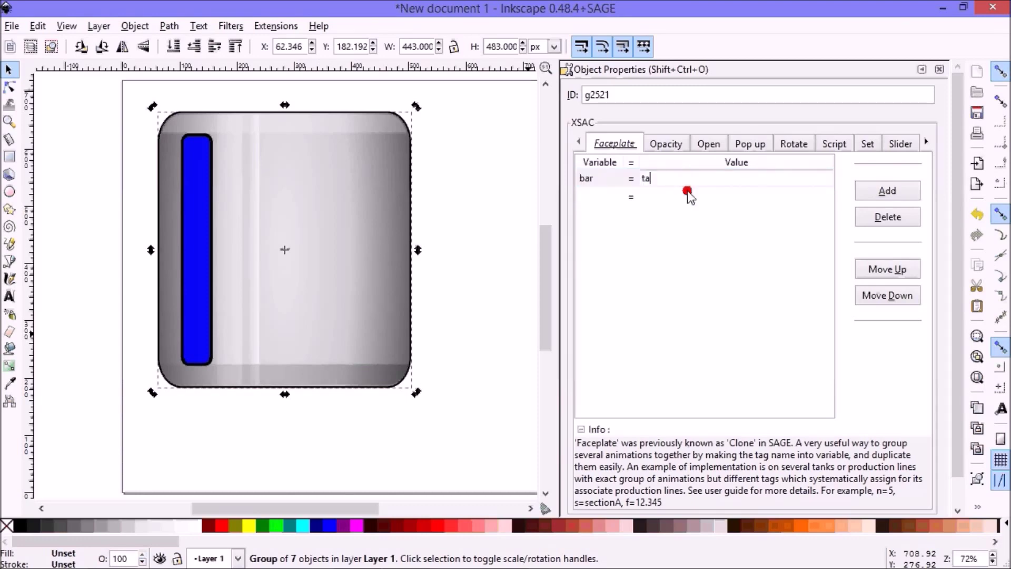
{"action": "type", "text": "nk_level"}
{"action": "key", "text": "Return"}
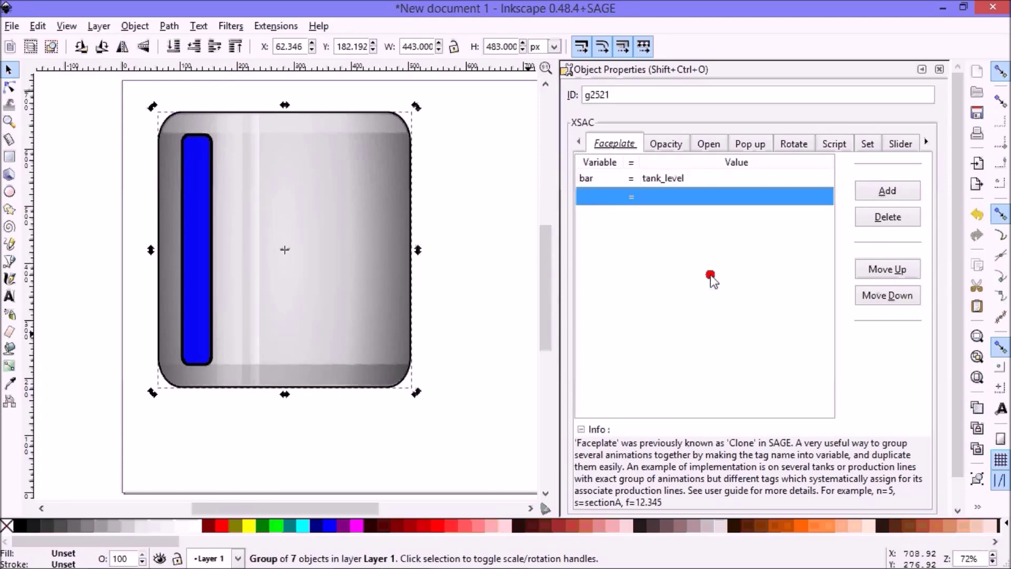
{"action": "scroll", "coordinate": [957, 207], "scroll_direction": "down", "scroll_amount": 1}
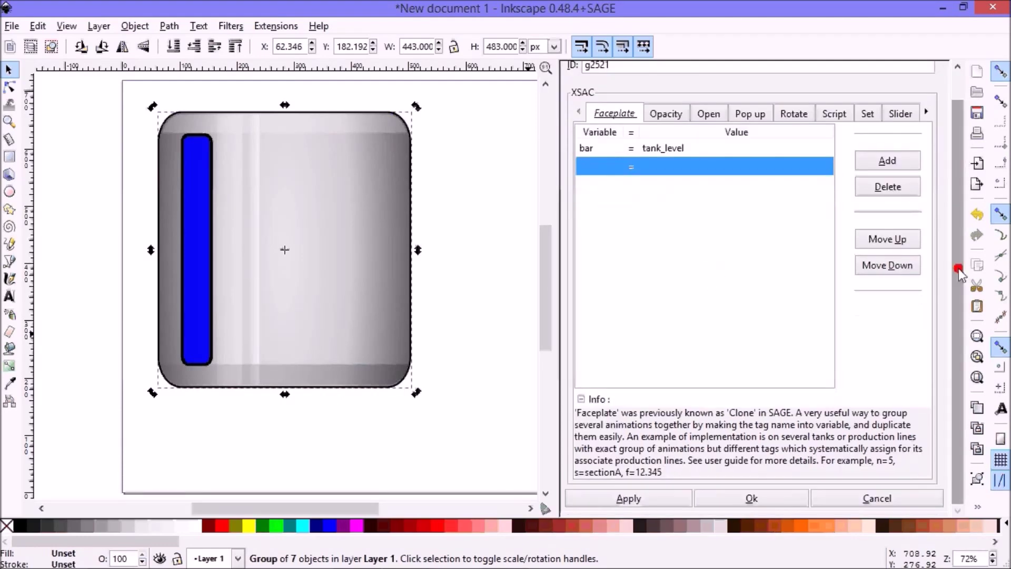
{"action": "left_click", "coordinate": [738, 498]}
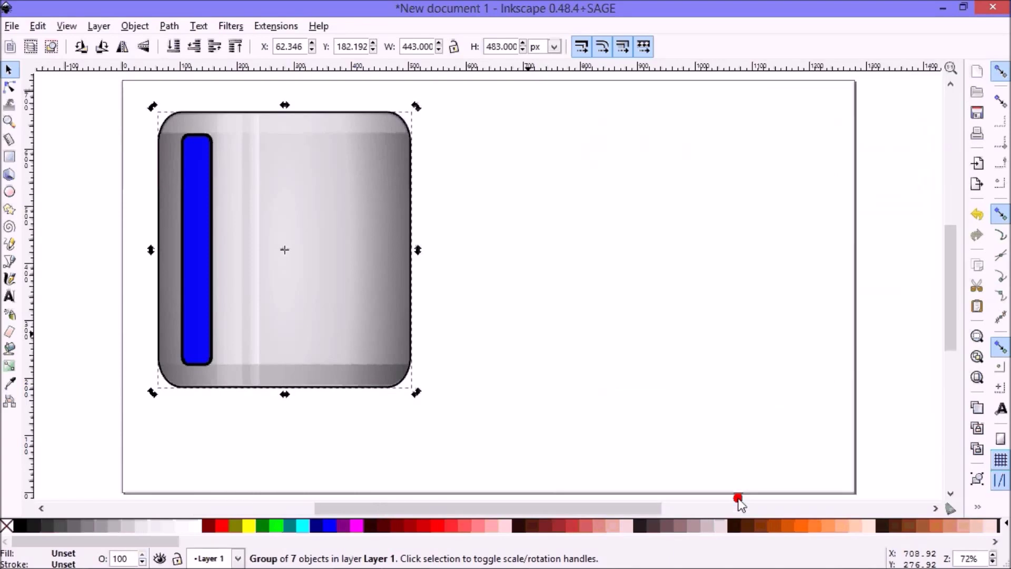
- Save the drawing as an Inkscape SVG named tutorial in the Tutorial project folder and deselect the tank
{"action": "left_click", "coordinate": [18, 26]}
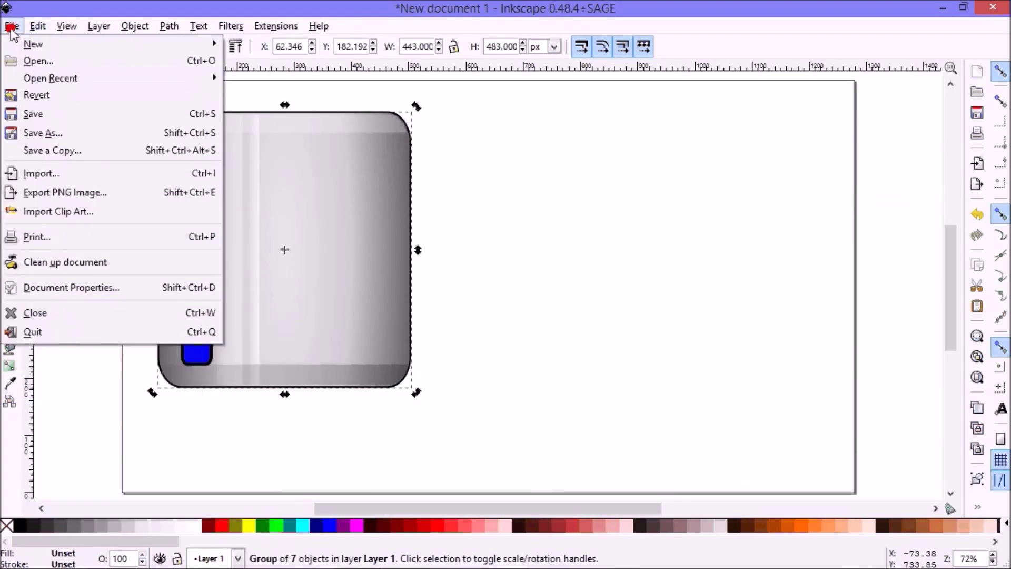
{"action": "left_click", "coordinate": [94, 115]}
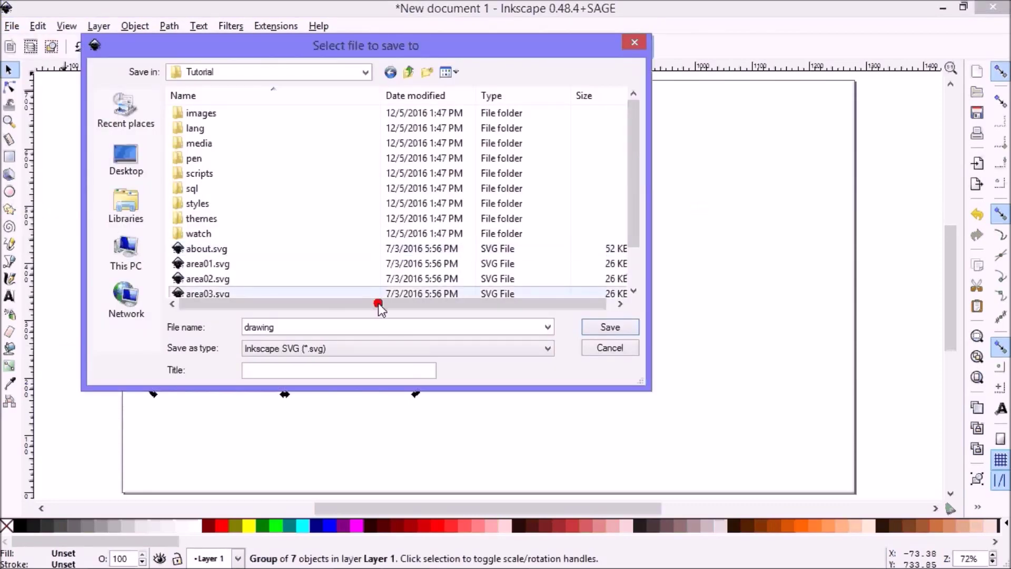
{"action": "double_click", "coordinate": [282, 330]}
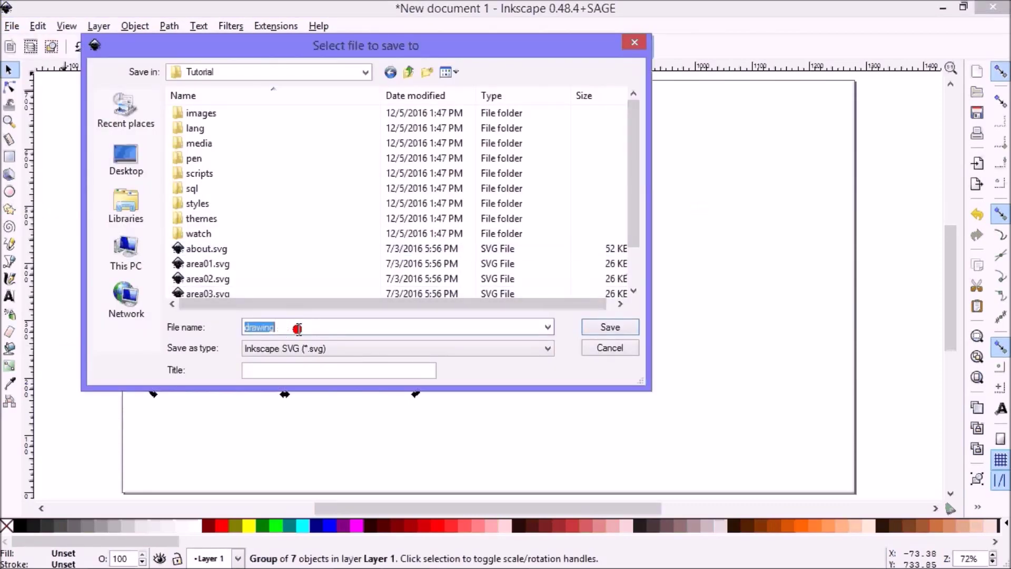
{"action": "type", "text": "tutorial"}
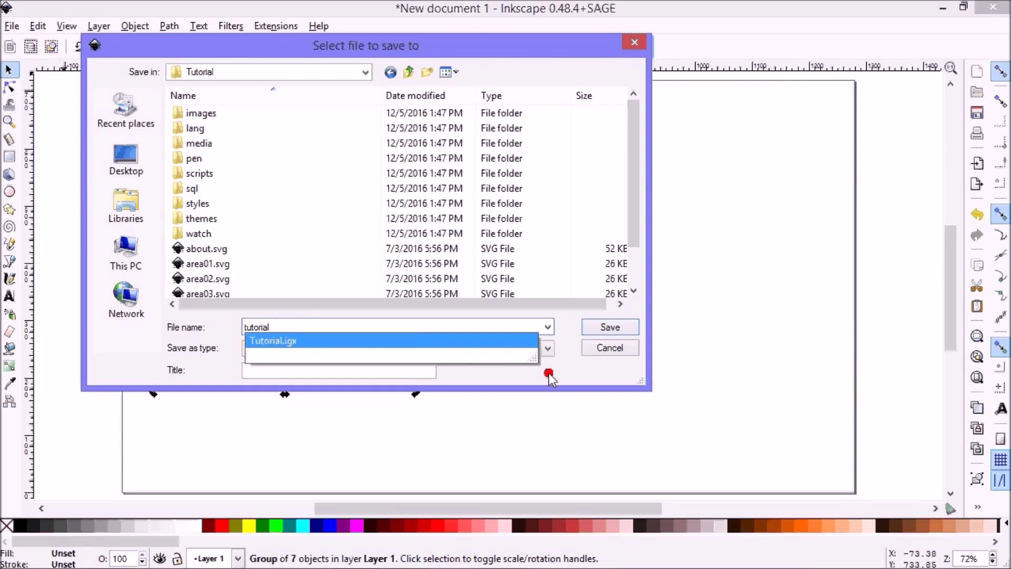
{"action": "left_click", "coordinate": [615, 326]}
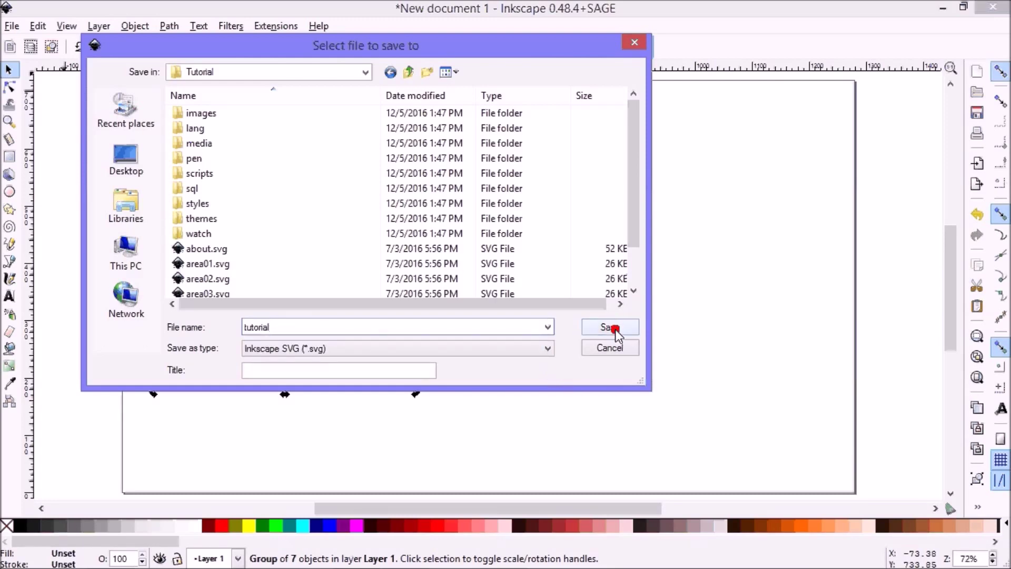
{"action": "left_click", "coordinate": [713, 225]}
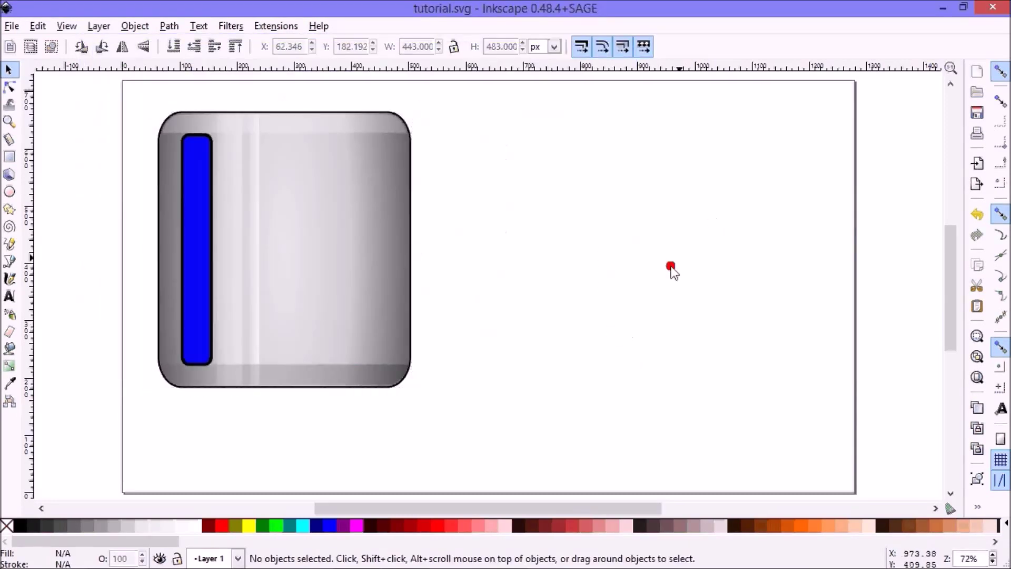
- Switch to the Tutorial folder in File Explorer and open Tutorial.igx for editing in the IntegraXor Project Editor
{"action": "mouse_move", "coordinate": [186, 565]}
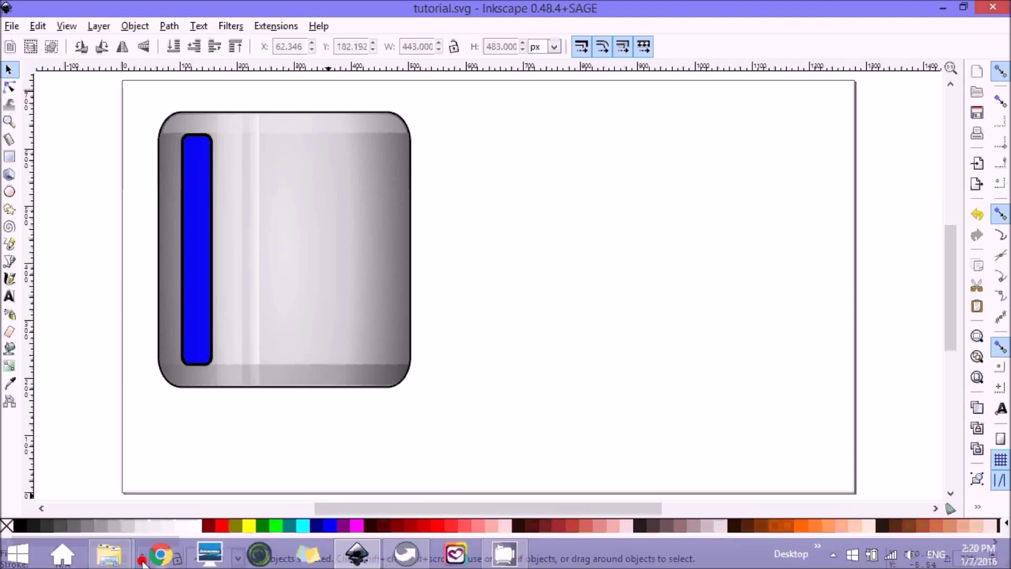
{"action": "mouse_move", "coordinate": [108, 552]}
{"action": "left_click", "coordinate": [261, 481]}
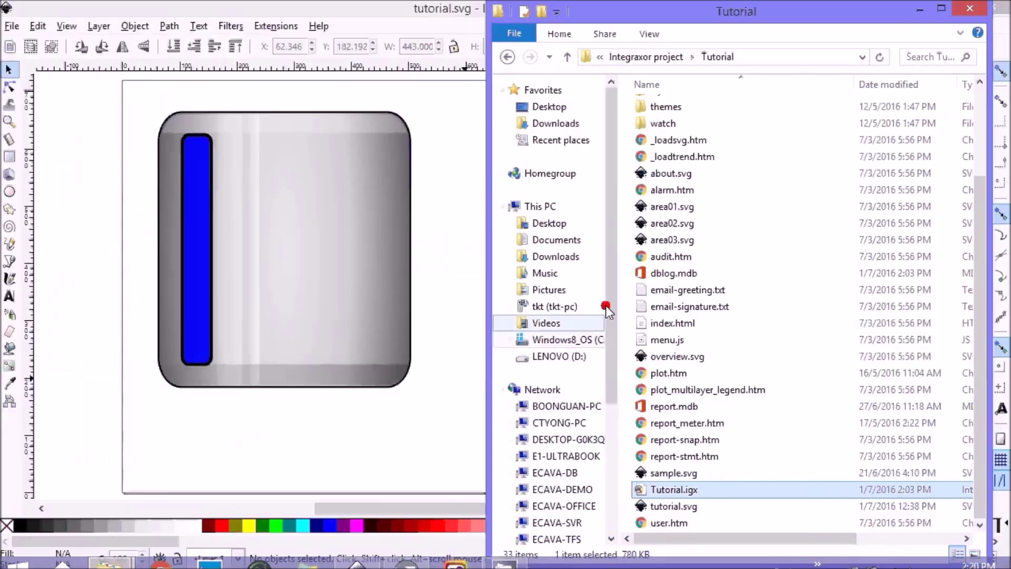
{"action": "right_click", "coordinate": [704, 493]}
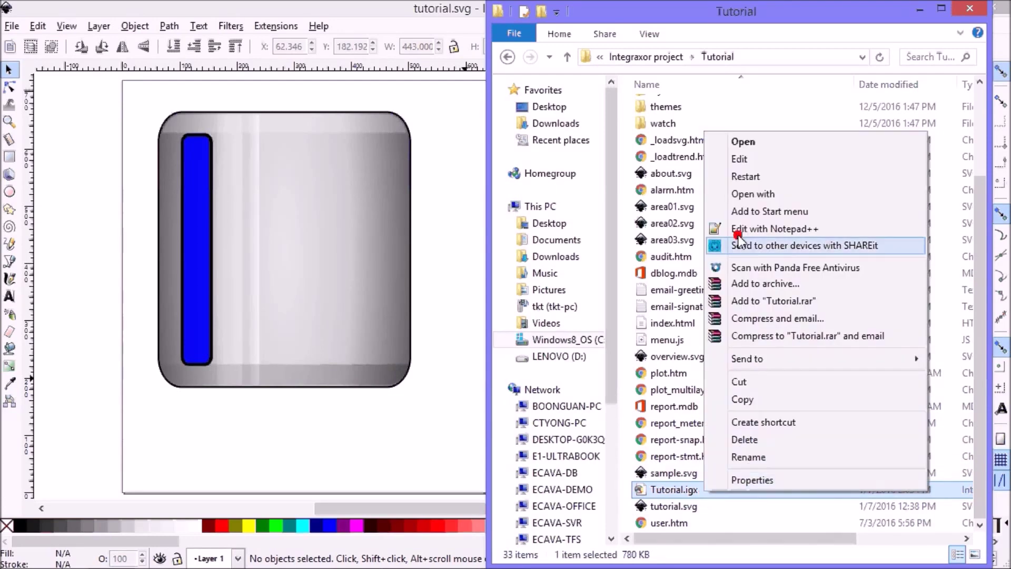
{"action": "left_click", "coordinate": [756, 161]}
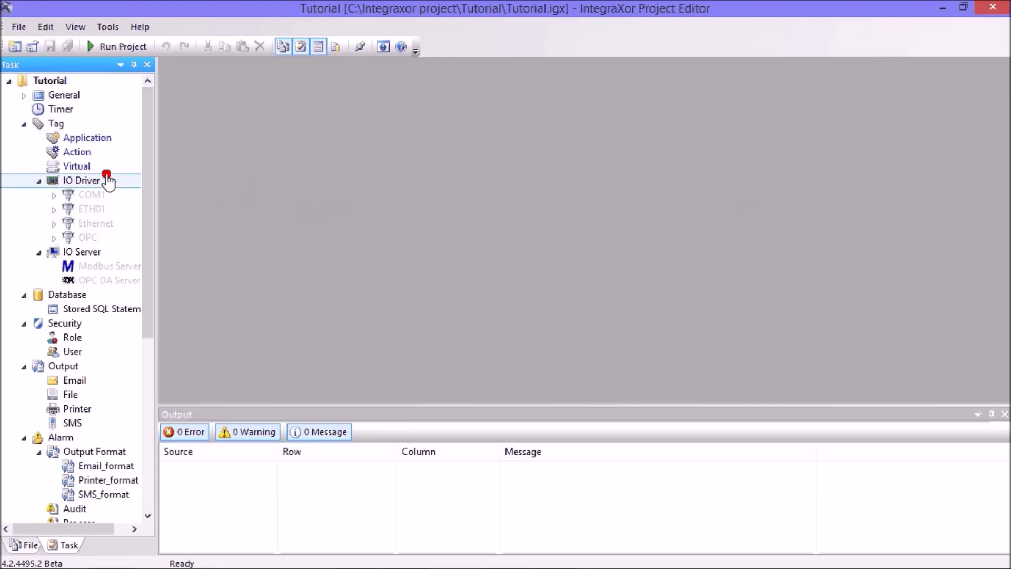
- Add a virtual tag named tank_level with data type int16 and save the tag list
{"action": "left_click", "coordinate": [106, 168]}
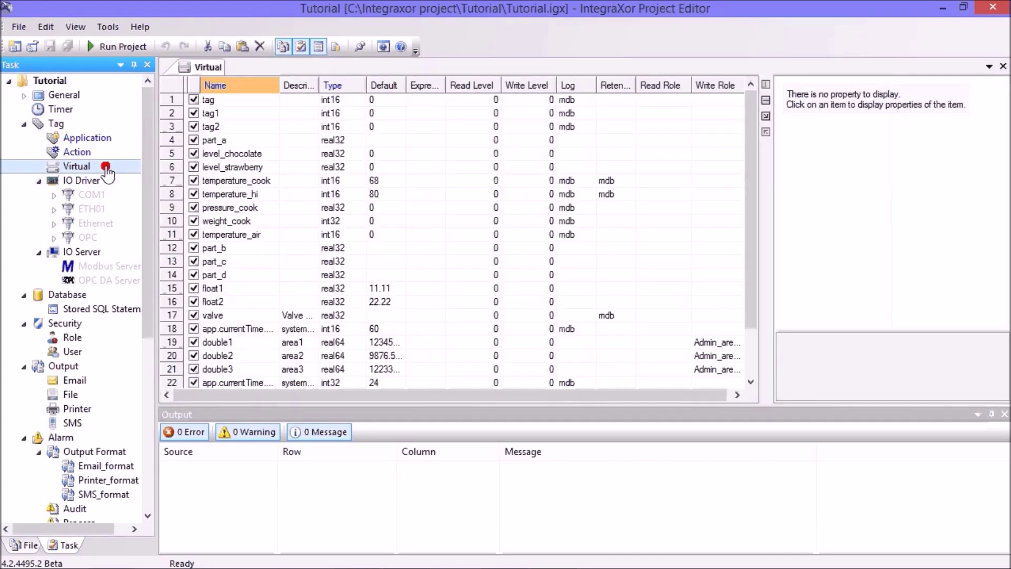
{"action": "left_click", "coordinate": [766, 116]}
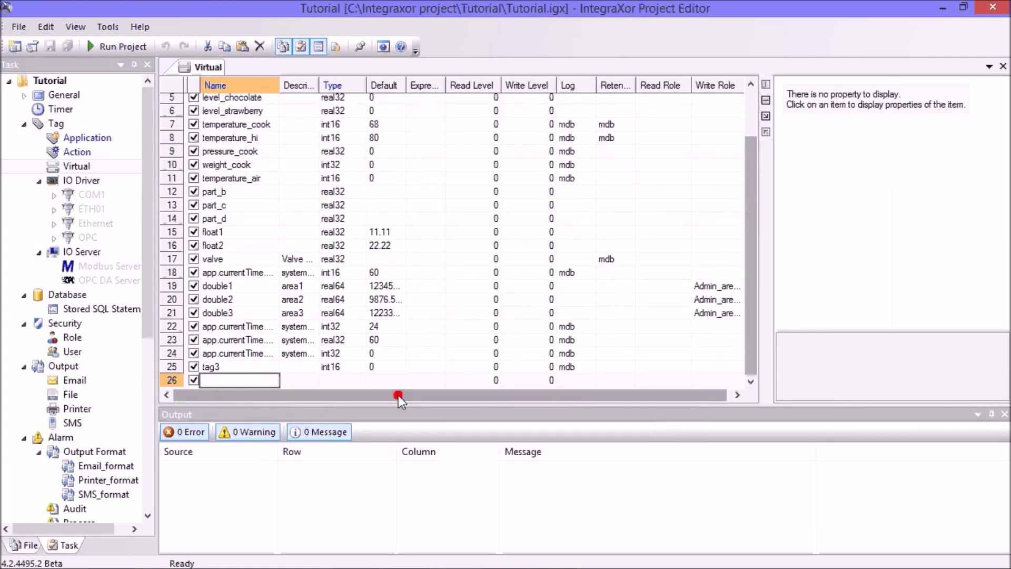
{"action": "type", "text": "tank"}
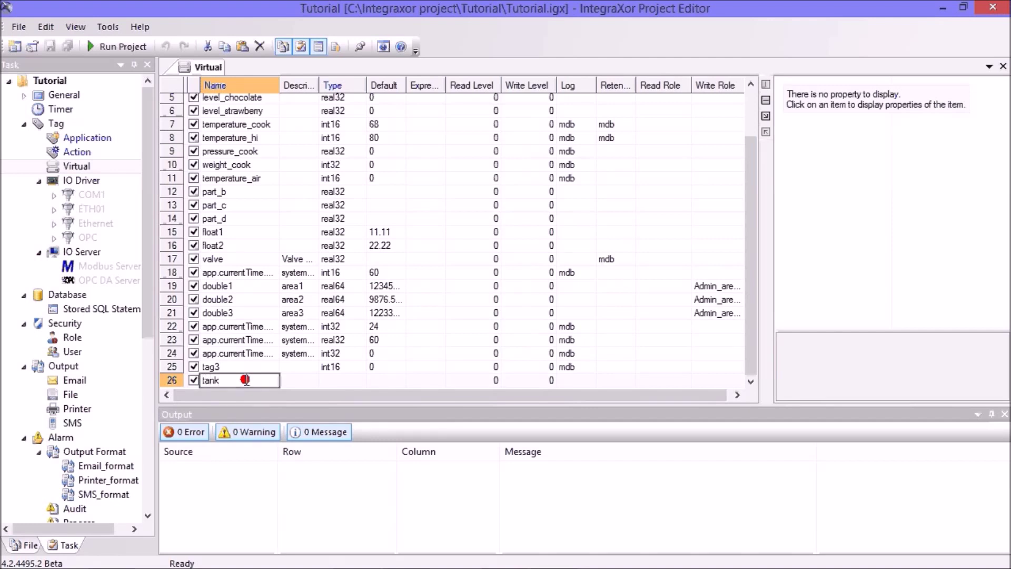
{"action": "type", "text": "_level"}
{"action": "left_click", "coordinate": [325, 380]}
{"action": "left_click", "coordinate": [360, 380]}
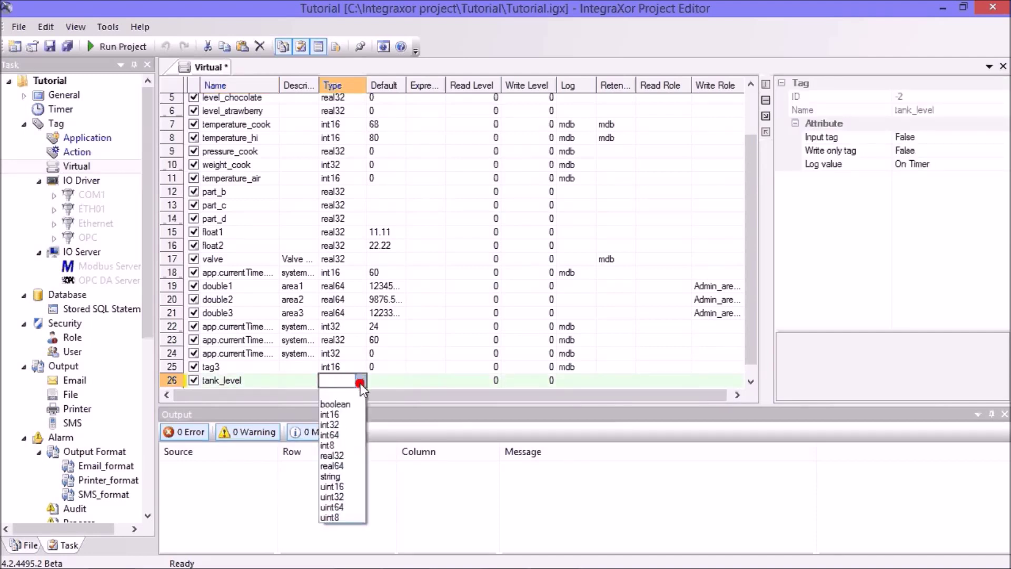
{"action": "left_click", "coordinate": [348, 414]}
{"action": "left_click", "coordinate": [422, 381]}
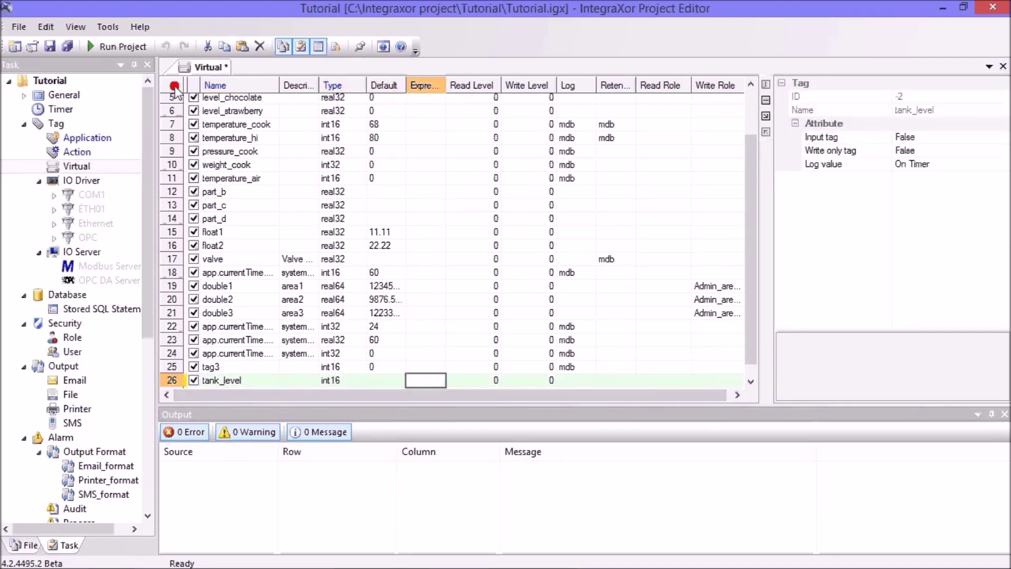
{"action": "left_click", "coordinate": [49, 48]}
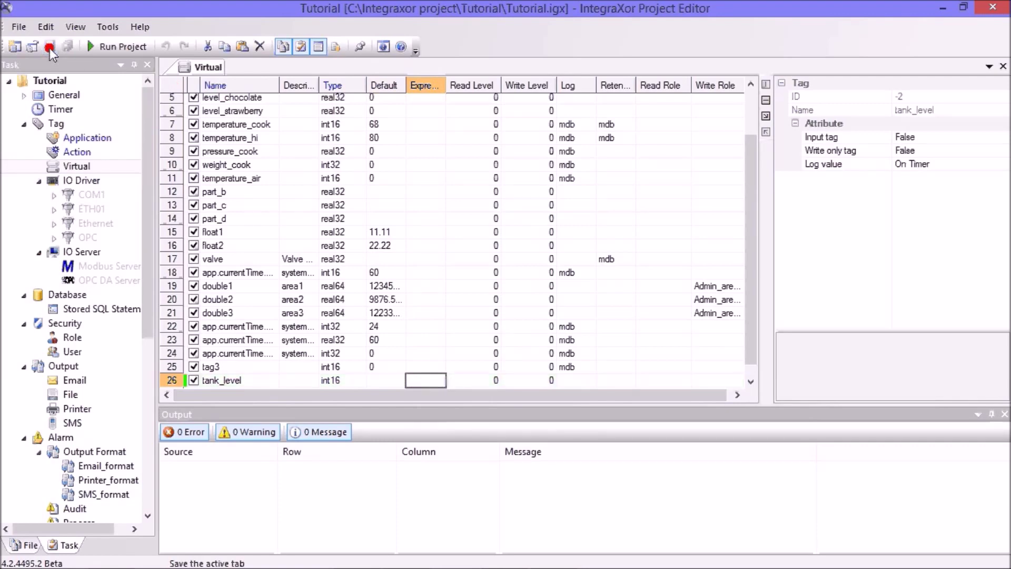
- Add a new menu item named Tutorial at the end of the project's screen list
{"action": "left_click_drag", "start_coordinate": [145, 103], "coordinate": [143, 311]}
{"action": "left_click", "coordinate": [96, 336]}
{"action": "left_click", "coordinate": [95, 337]}
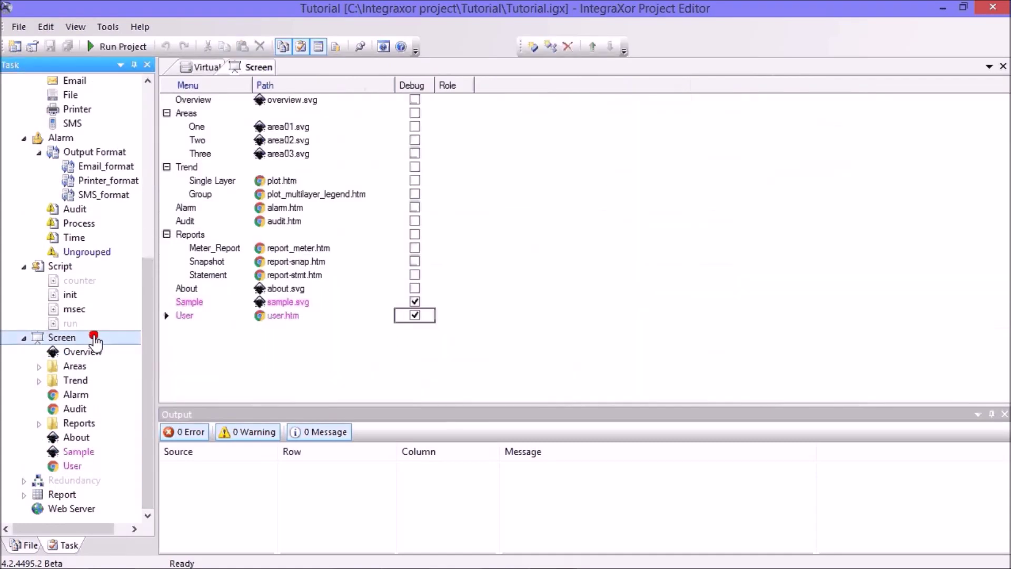
{"action": "right_click", "coordinate": [237, 348]}
{"action": "left_click", "coordinate": [268, 358]}
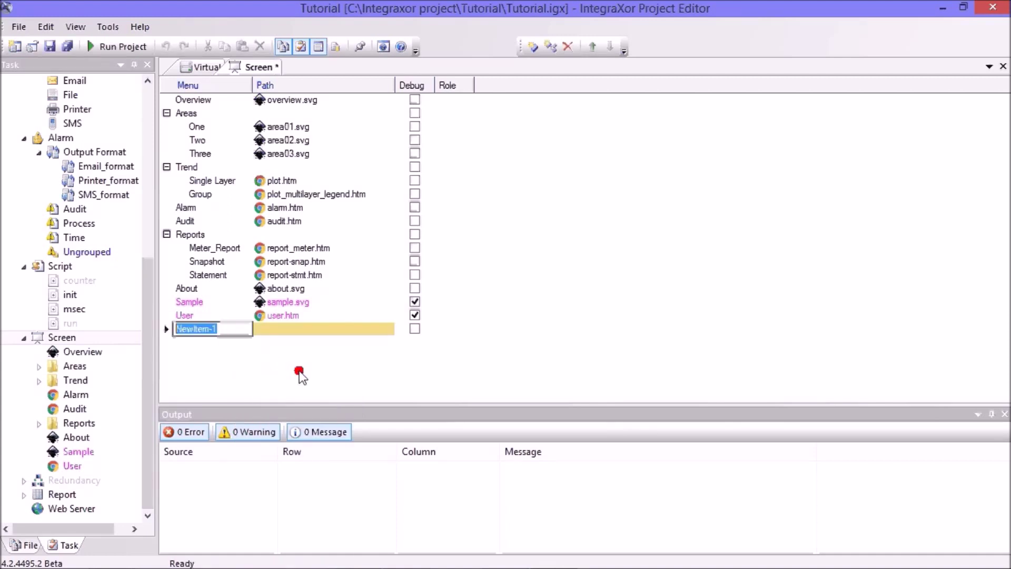
{"action": "type", "text": "Tutorial"}
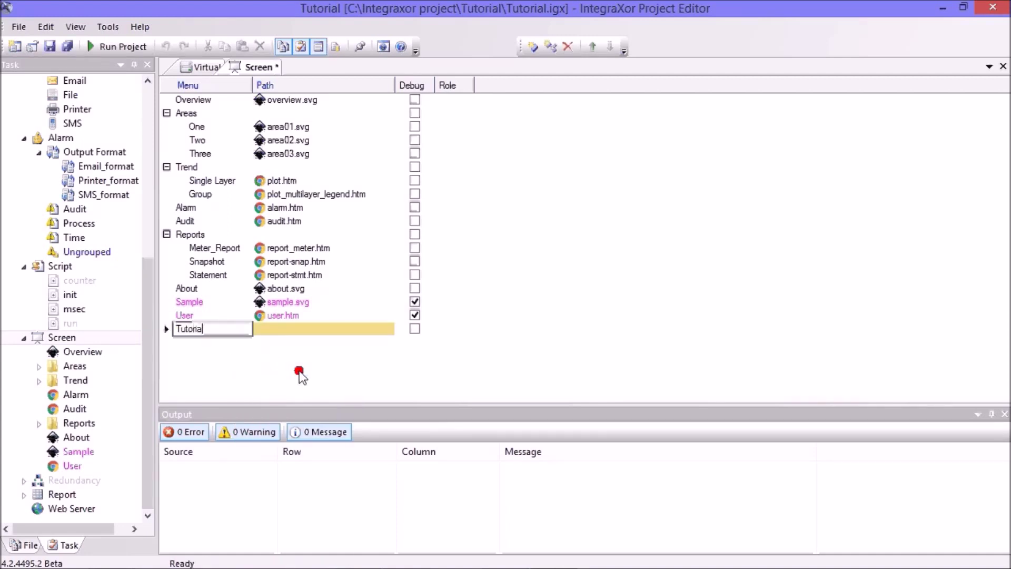
{"action": "type", "text": "l"}
{"action": "key", "text": "Return"}
- Link the Tutorial screen item to tutorial.svg from the project folder and save the screen list
{"action": "left_click", "coordinate": [385, 329]}
{"action": "left_click", "coordinate": [388, 330]}
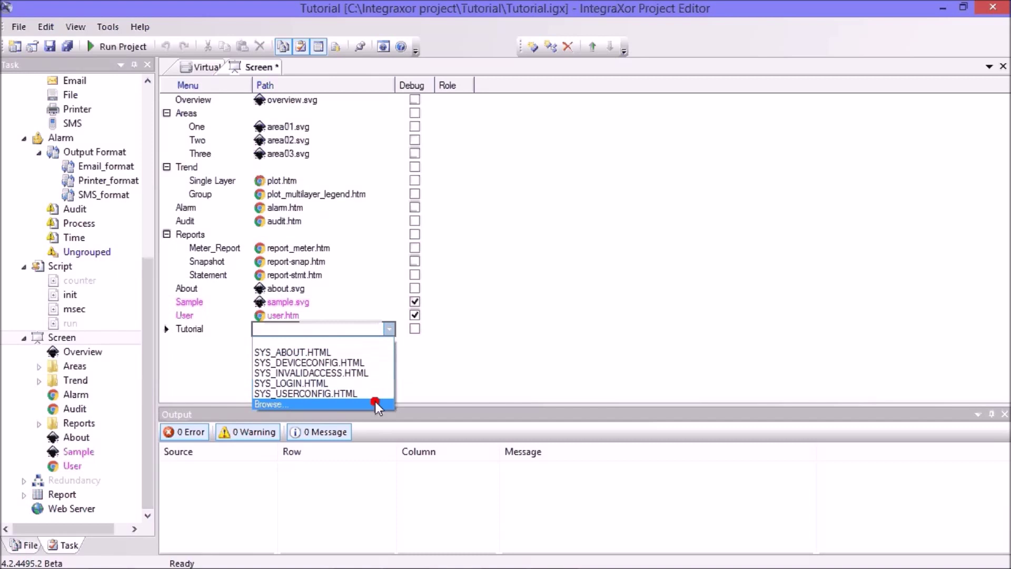
{"action": "left_click", "coordinate": [376, 403]}
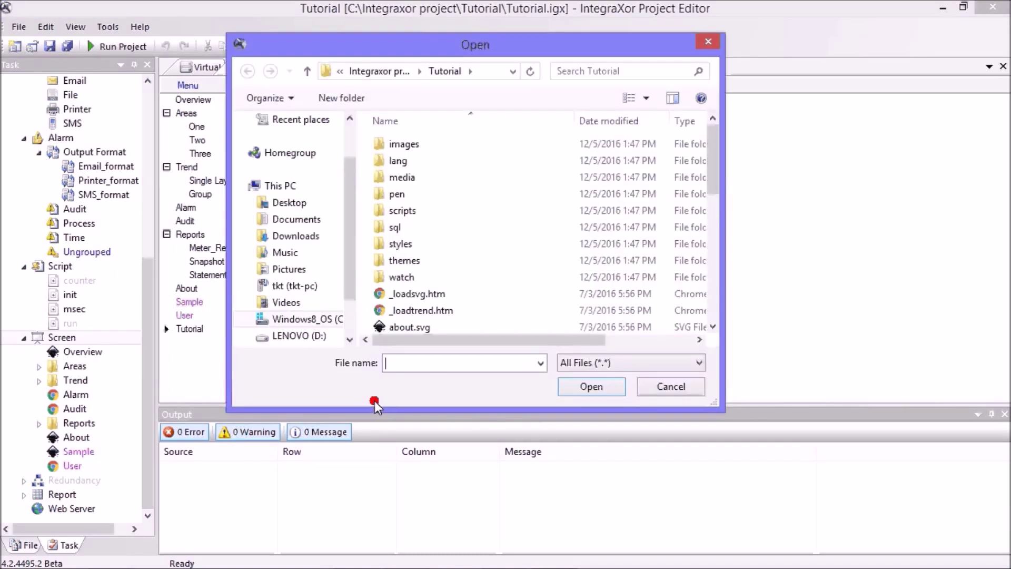
{"action": "left_click_drag", "start_coordinate": [715, 179], "coordinate": [716, 289]}
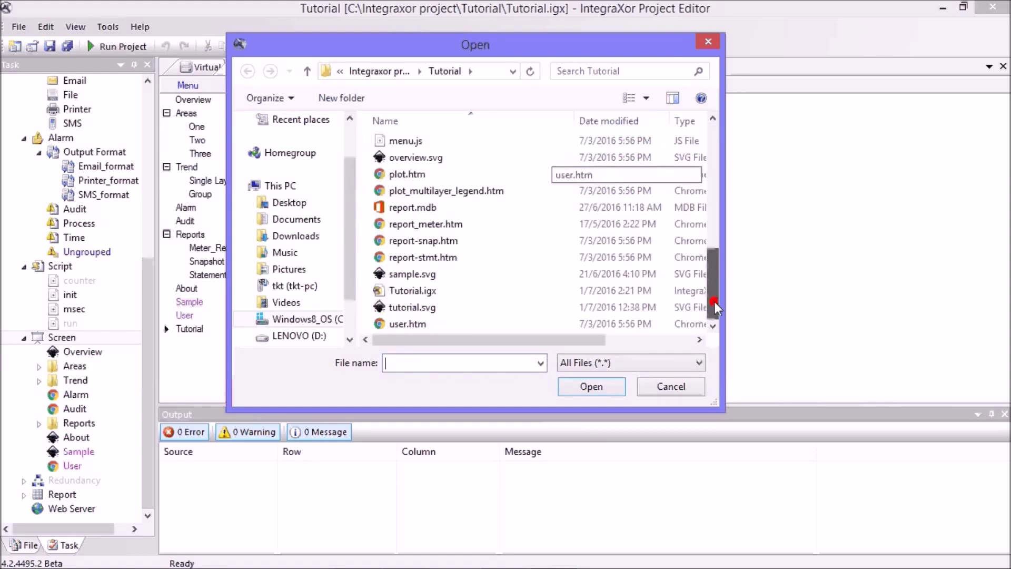
{"action": "double_click", "coordinate": [444, 309]}
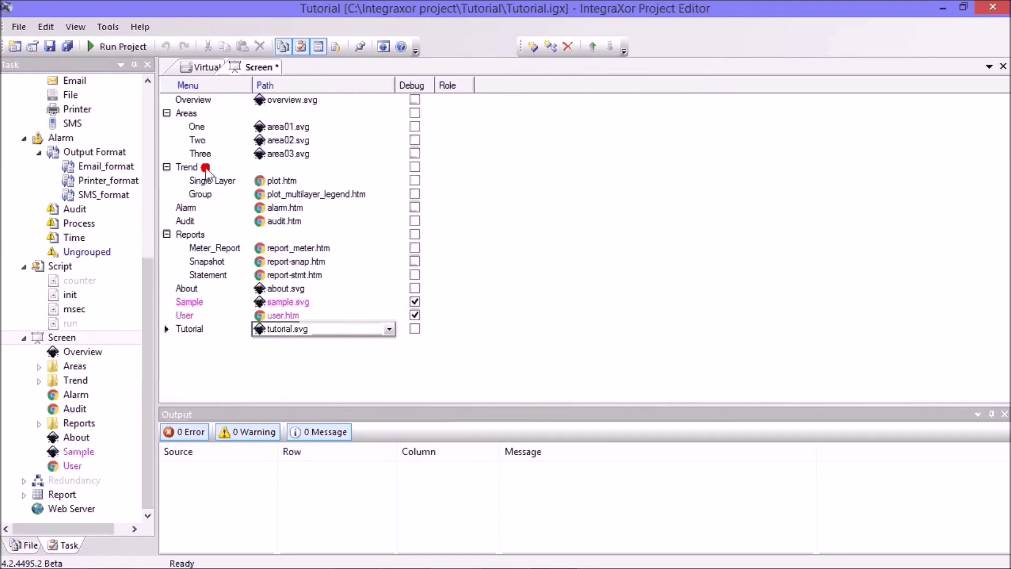
{"action": "left_click", "coordinate": [50, 46]}
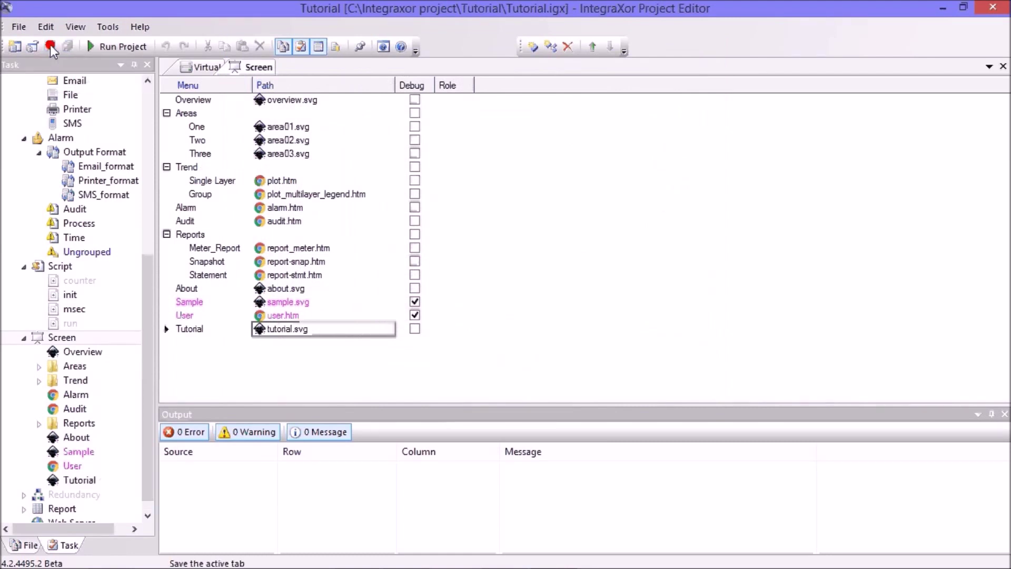
- Run the project and open its Tutorial screen in the browser
{"action": "left_click", "coordinate": [116, 46]}
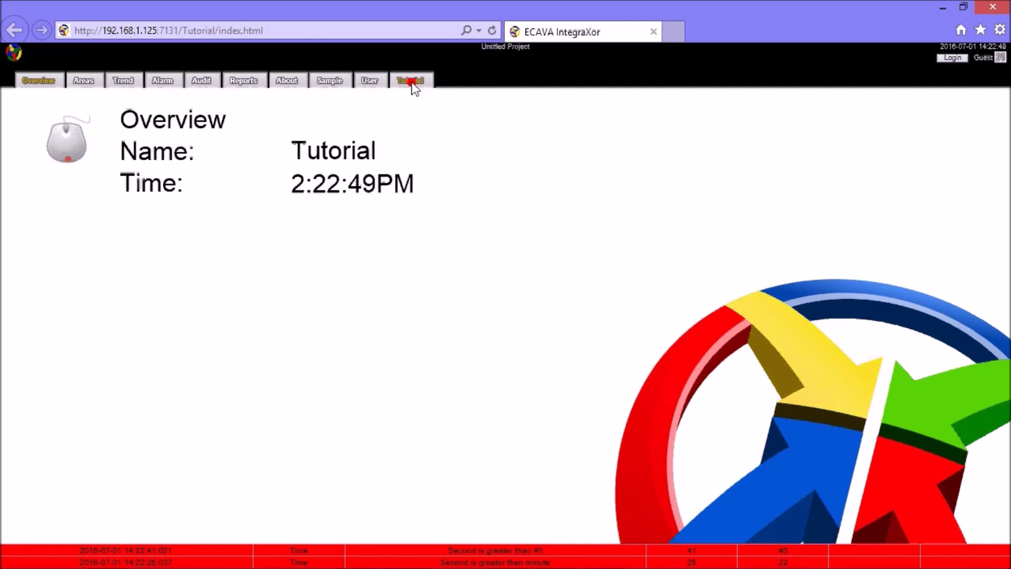
{"action": "left_click", "coordinate": [411, 82]}
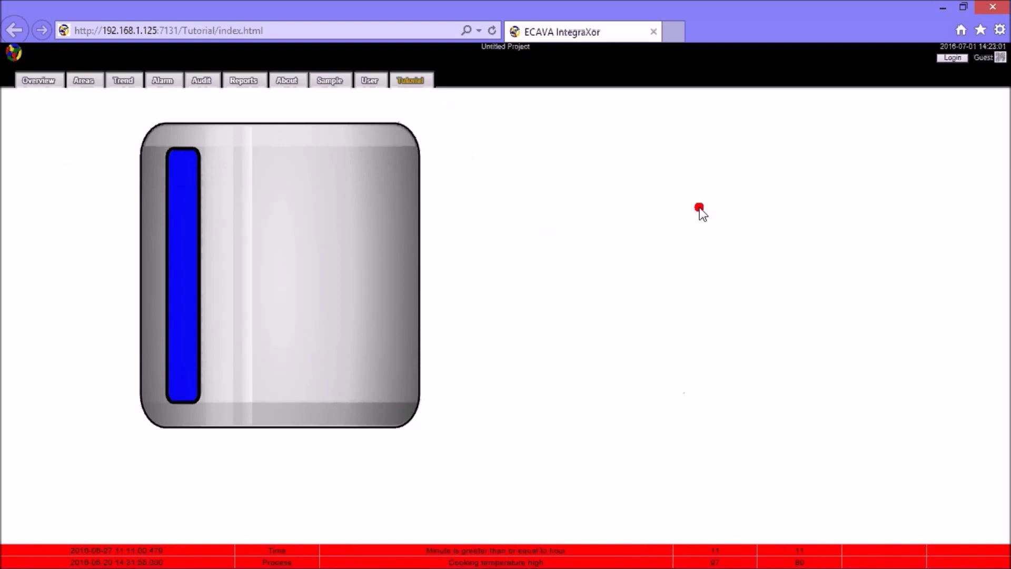
- Switch to IntegraXor Server, move its window clear of the tank's level bar, and filter the watched tags by tank
{"action": "left_click", "coordinate": [651, 553]}
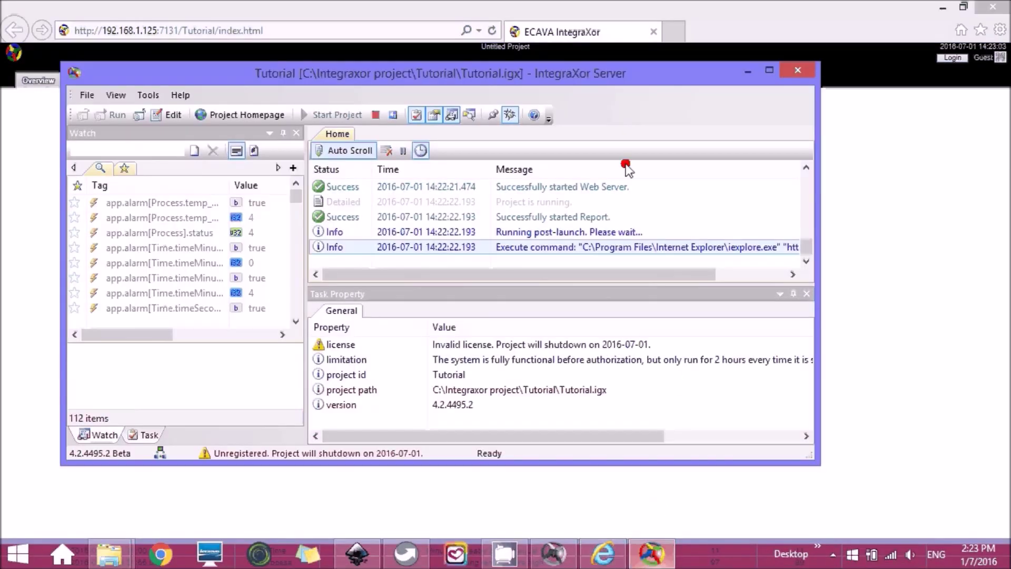
{"action": "left_click_drag", "start_coordinate": [327, 74], "coordinate": [631, 84]}
{"action": "left_click", "coordinate": [446, 155]}
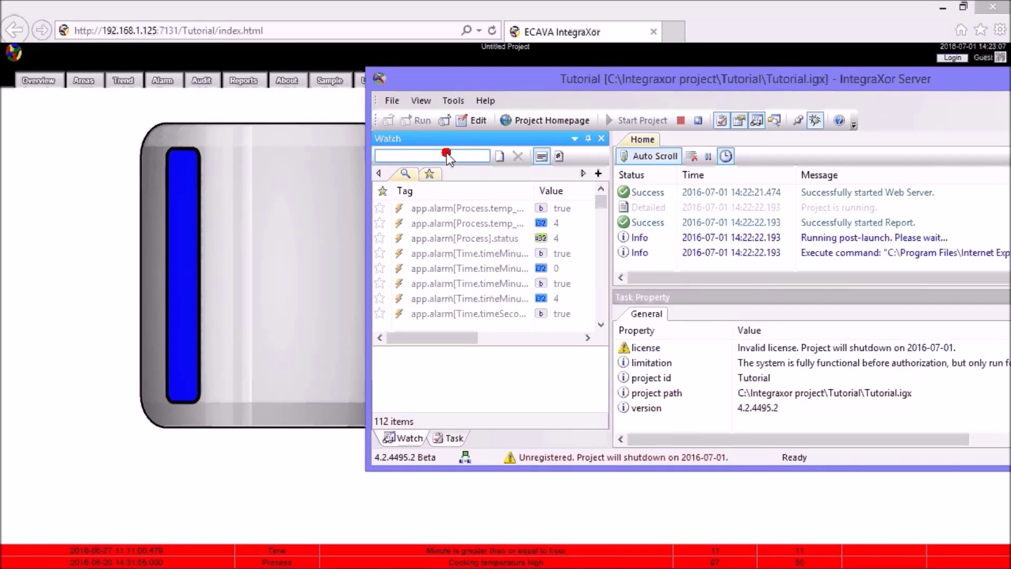
{"action": "type", "text": "tank"}
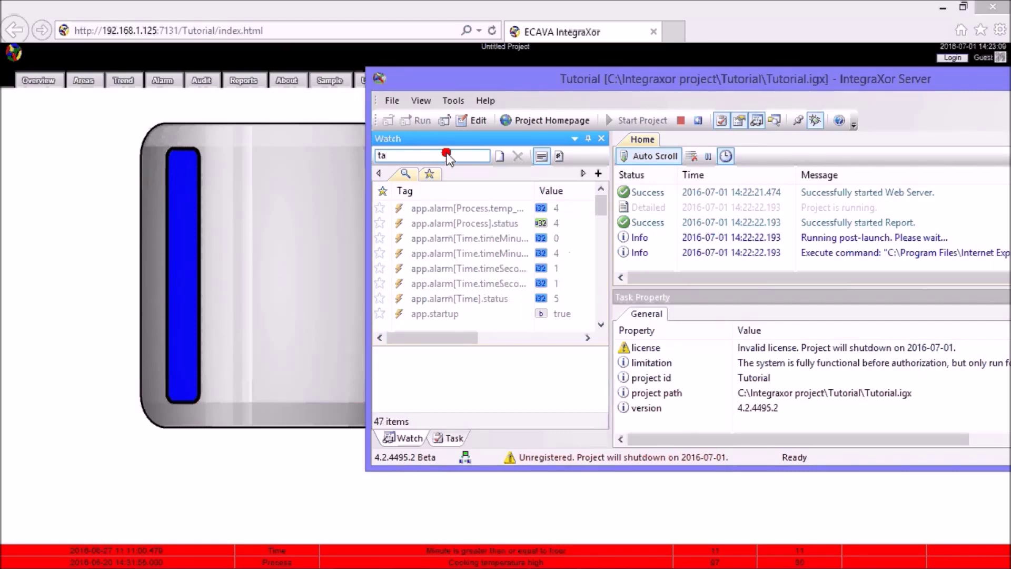
- Test the tank's level bar by setting the tank_level value to 30, 50, 75, 100 and back to 50 in turn
{"action": "left_click", "coordinate": [523, 211]}
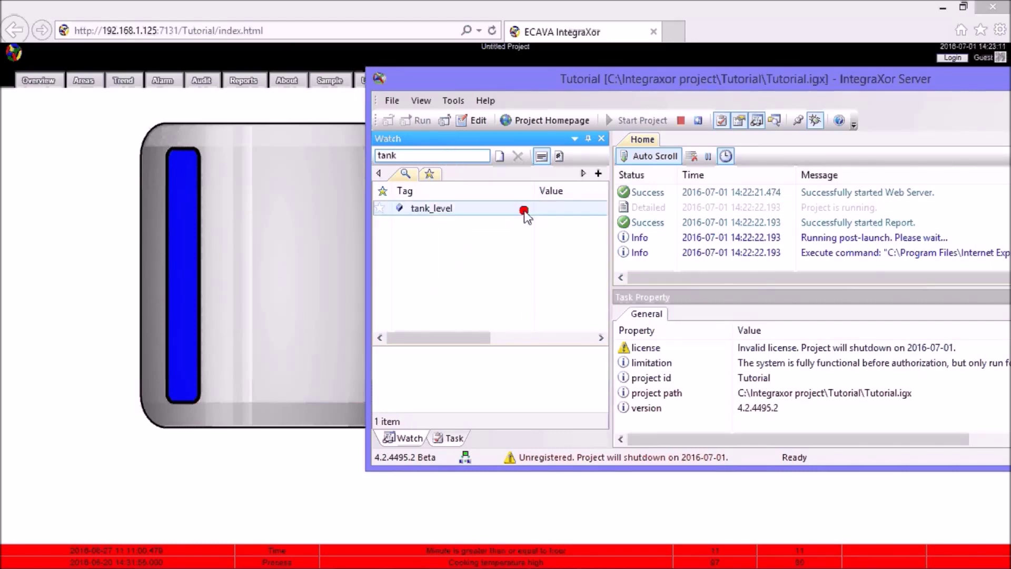
{"action": "left_click", "coordinate": [564, 209]}
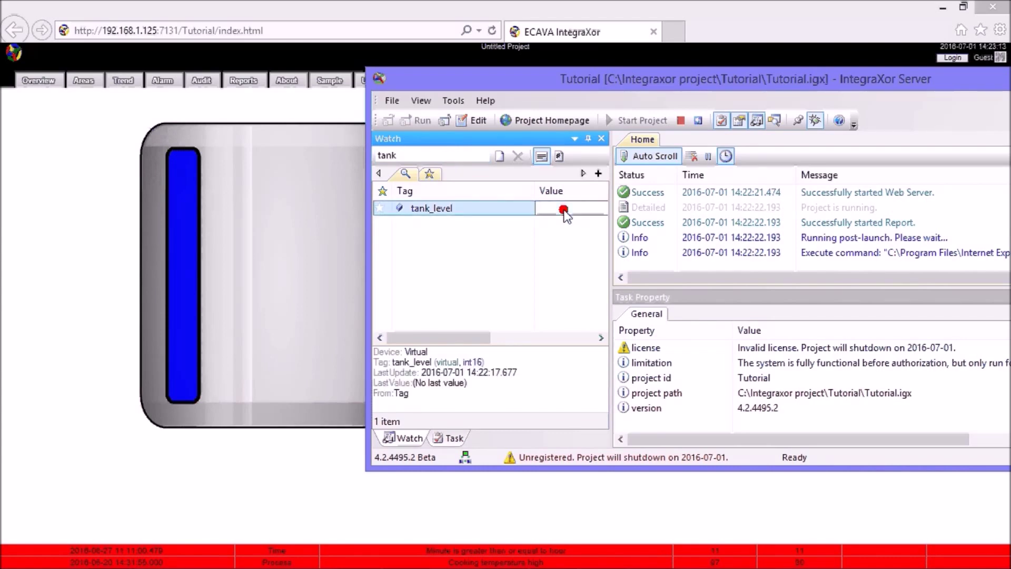
{"action": "type", "text": "30"}
{"action": "key", "text": "Return"}
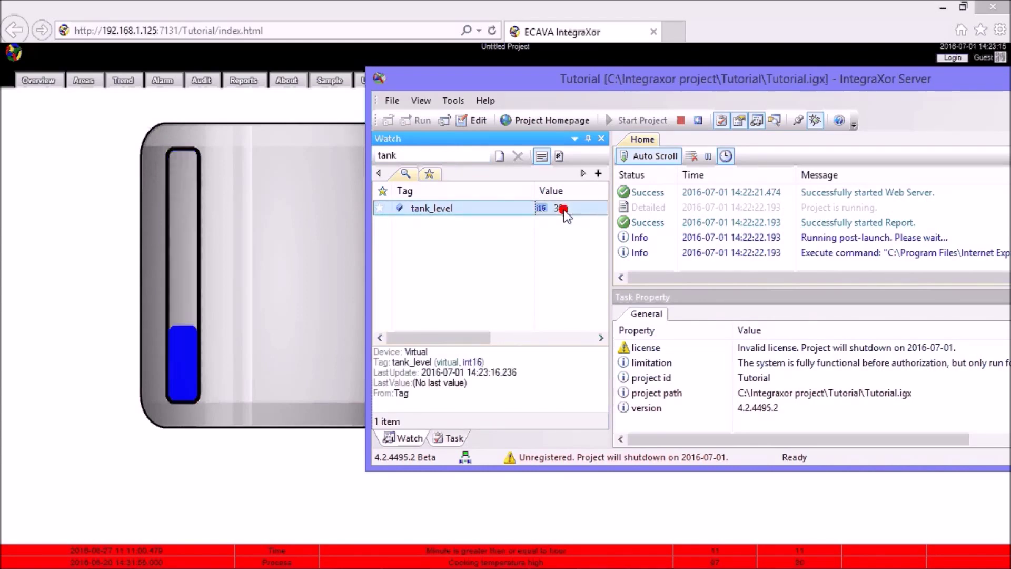
{"action": "left_click", "coordinate": [579, 207]}
{"action": "type", "text": "50"}
{"action": "key", "text": "Return"}
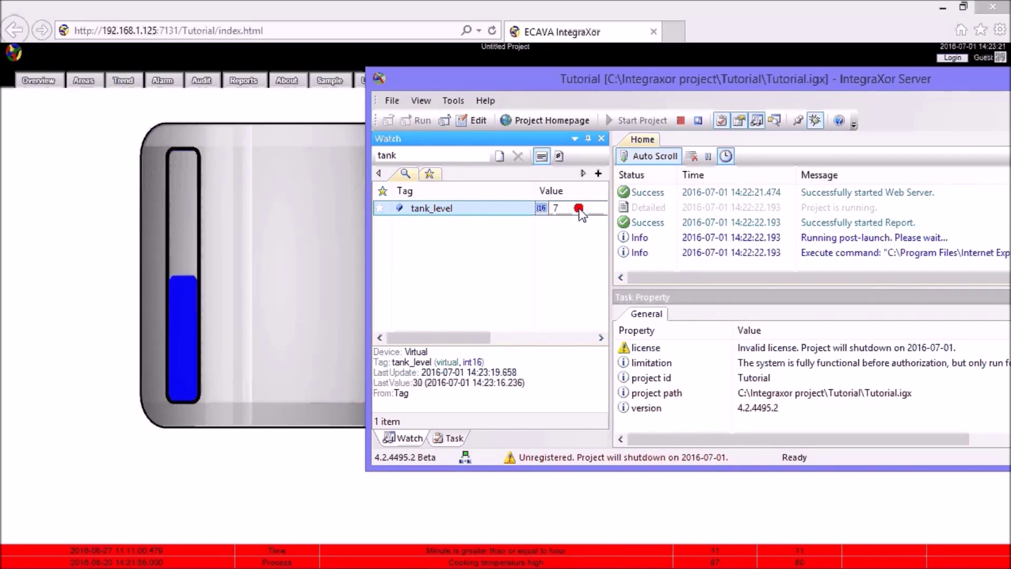
{"action": "type", "text": "75"}
{"action": "key", "text": "Return"}
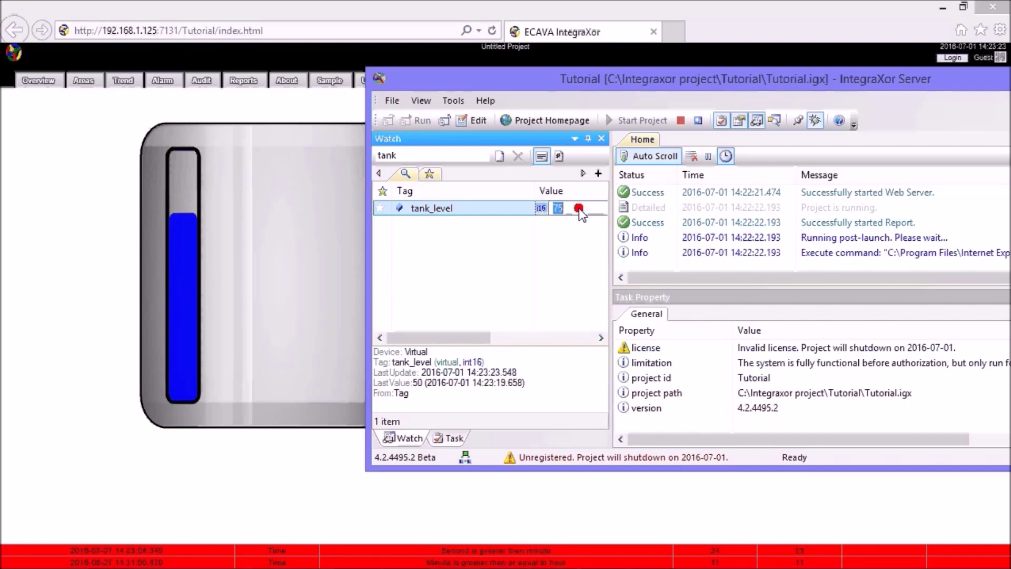
{"action": "type", "text": "100"}
{"action": "key", "text": "Return"}
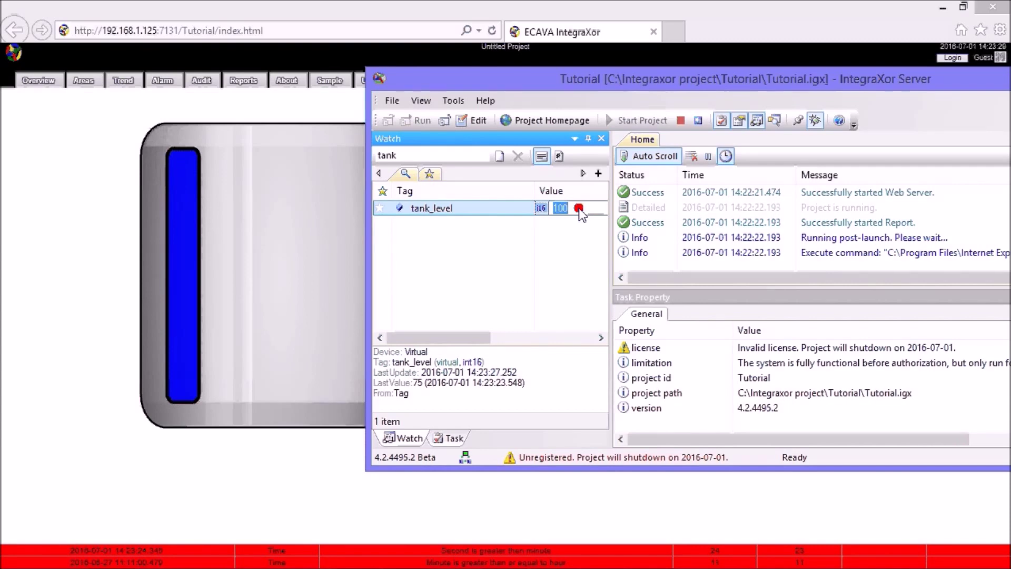
{"action": "key", "text": "Return"}
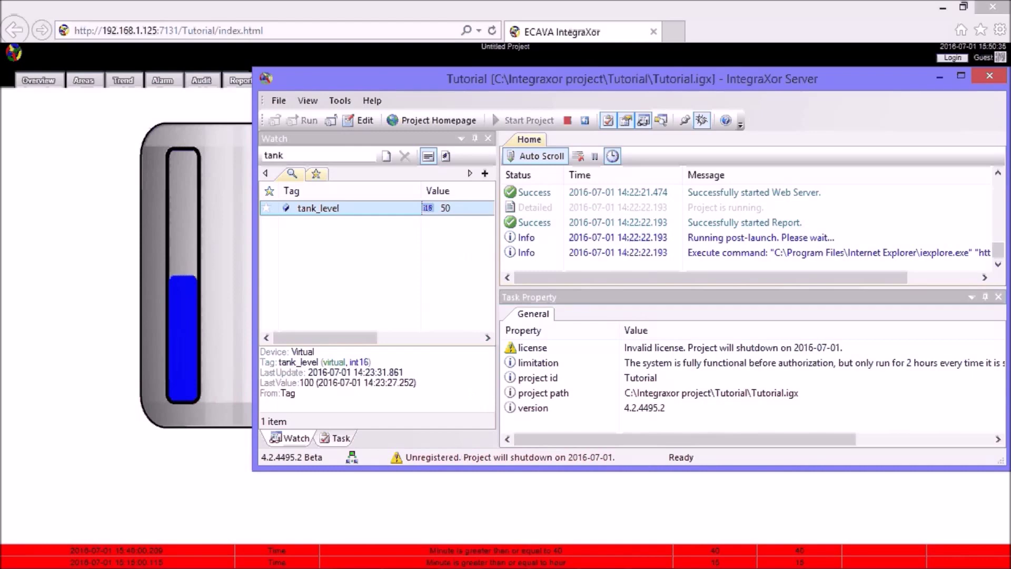
- Switch to Inkscape and set the Bar animation's Max to 500 for the tank's blue level rectangle
{"action": "left_click", "coordinate": [357, 555]}
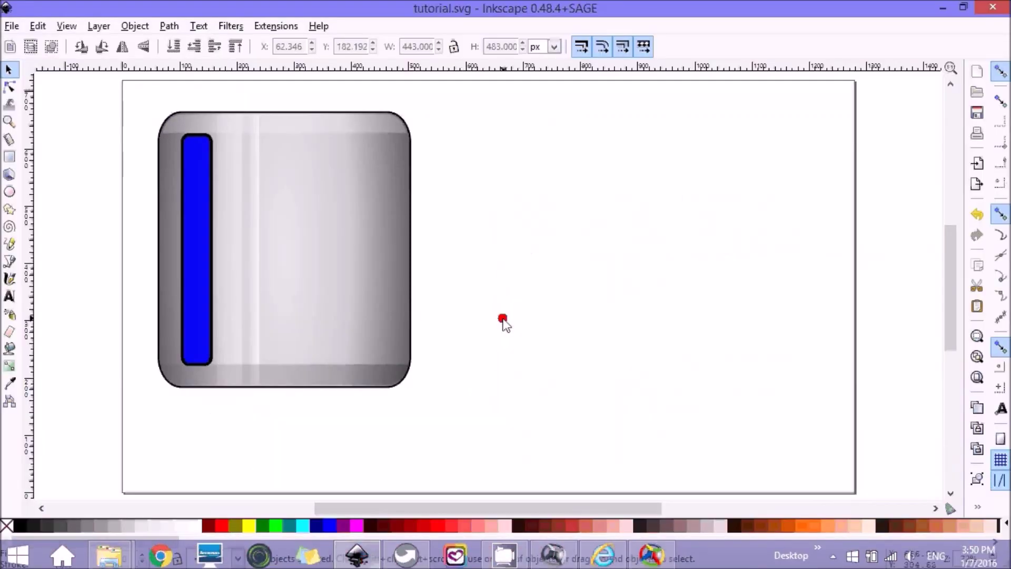
{"action": "left_click", "coordinate": [196, 242]}
{"action": "double_click", "coordinate": [195, 241]}
{"action": "left_click", "coordinate": [196, 240]}
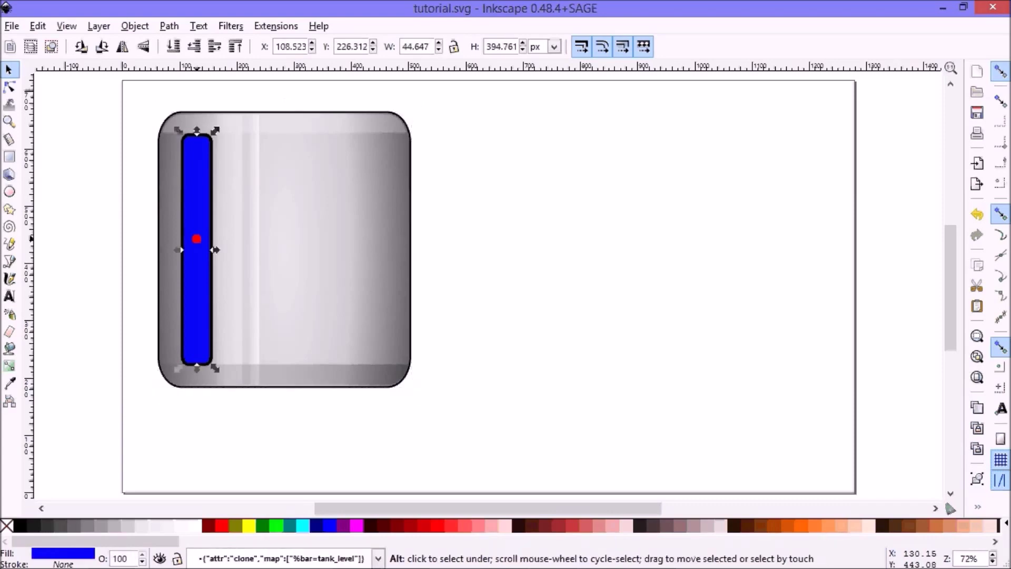
{"action": "right_click", "coordinate": [195, 240]}
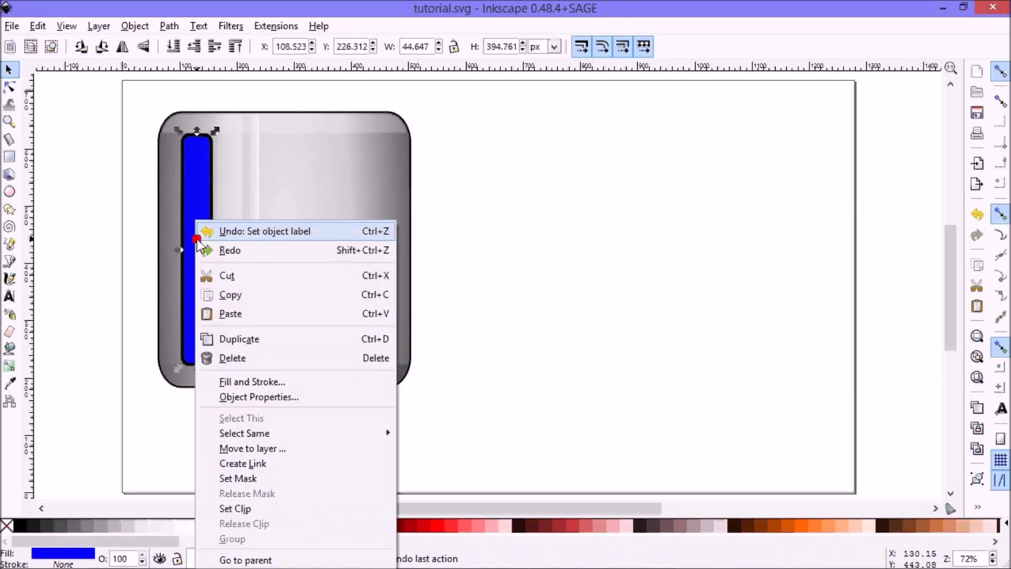
{"action": "left_click", "coordinate": [271, 397]}
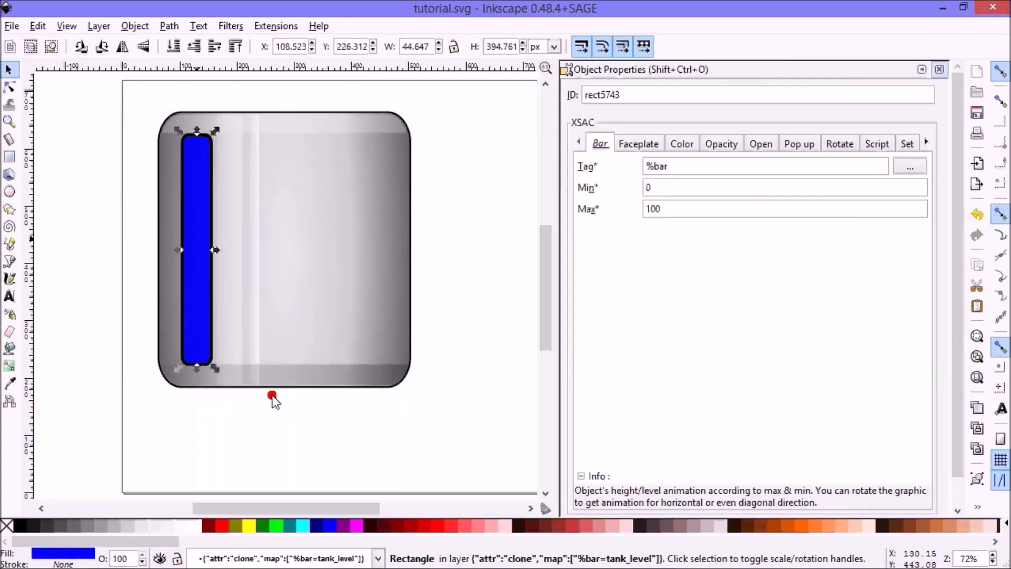
{"action": "double_click", "coordinate": [665, 210]}
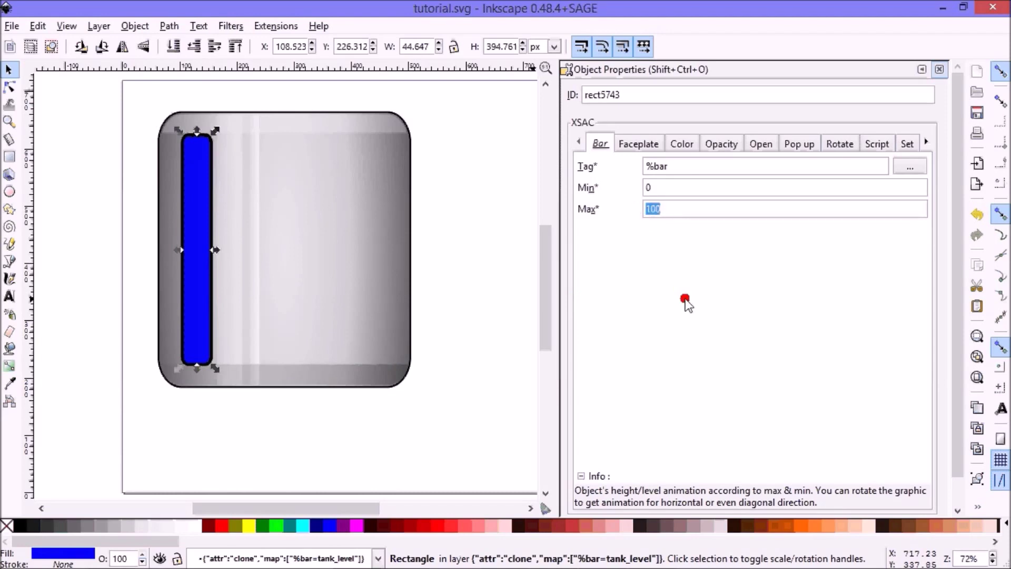
{"action": "type", "text": "500"}
{"action": "scroll", "coordinate": [954, 237], "scroll_direction": "down", "scroll_amount": 1}
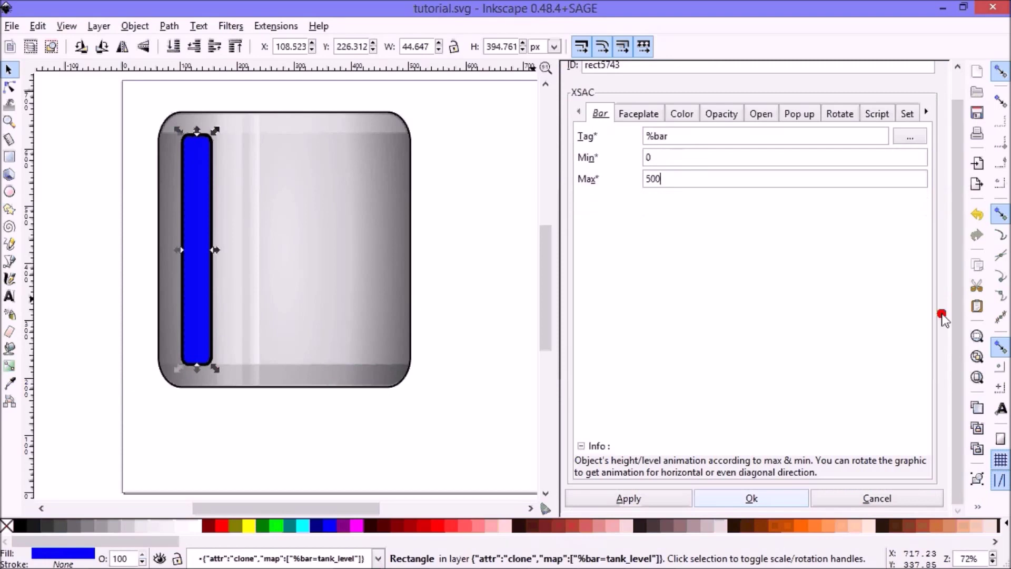
{"action": "left_click", "coordinate": [767, 497]}
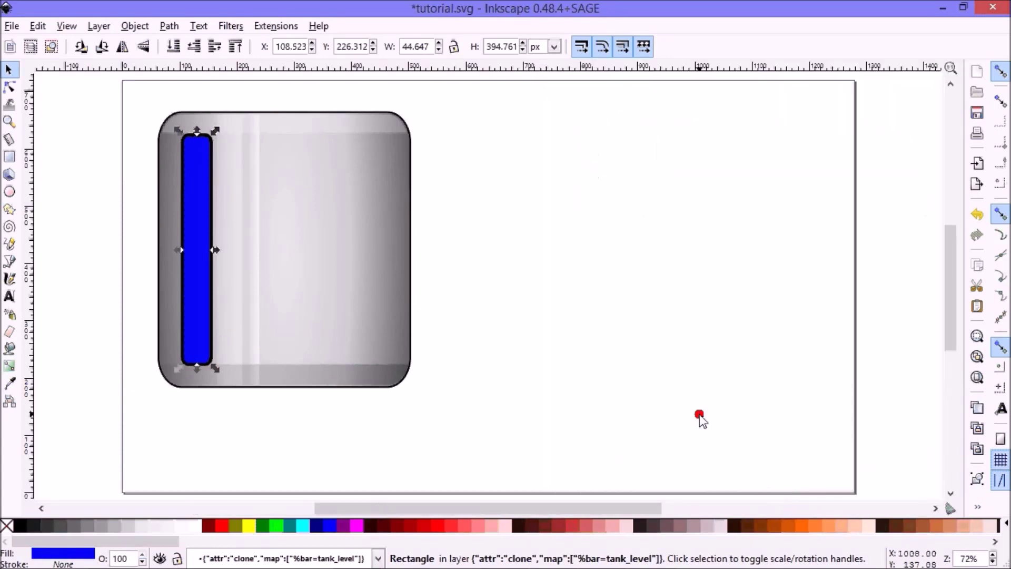
- Save tutorial.svg and reload the project's Tutorial screen in the browser
{"action": "left_click", "coordinate": [11, 27]}
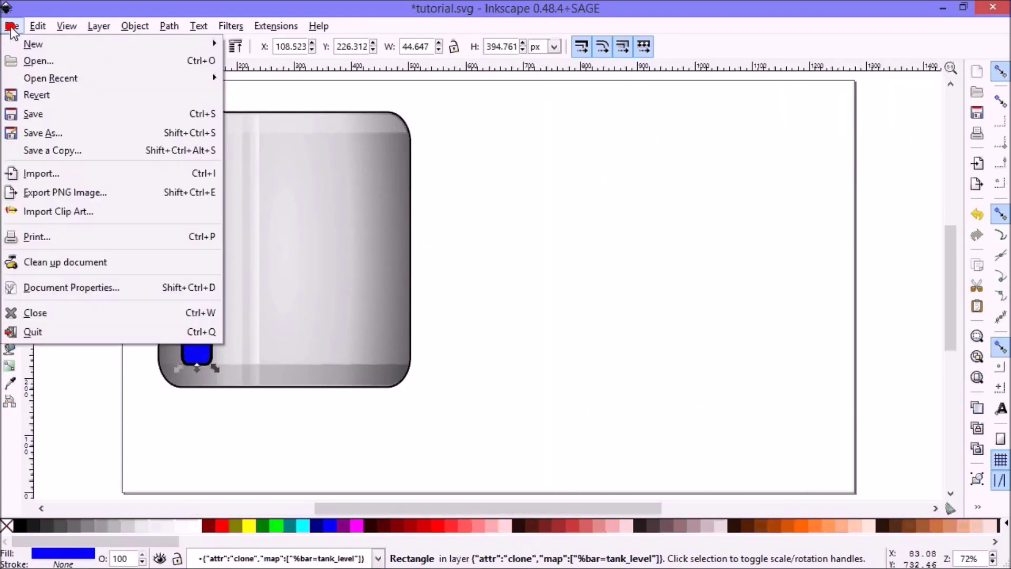
{"action": "left_click", "coordinate": [77, 118]}
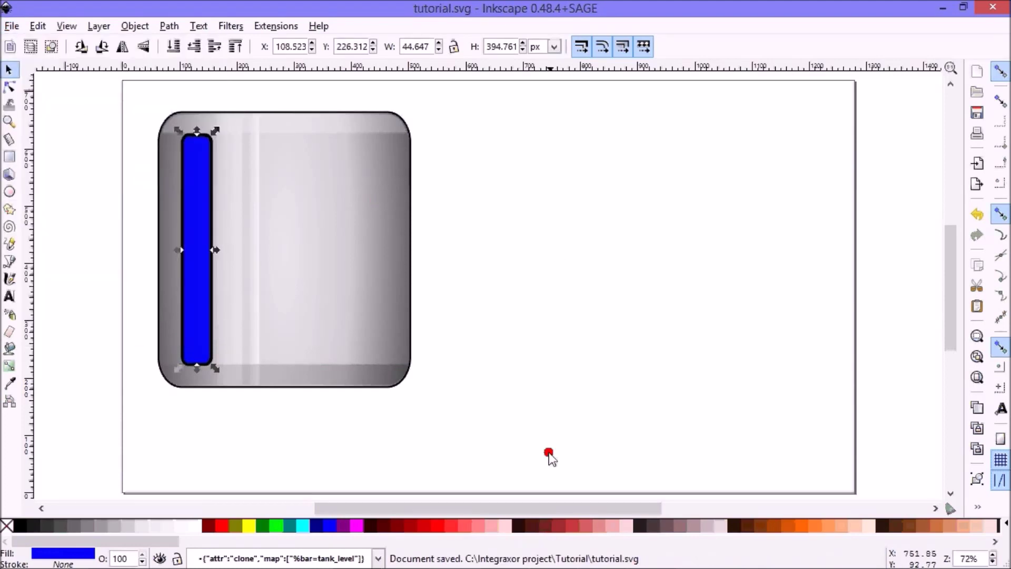
{"action": "mouse_move", "coordinate": [544, 561]}
{"action": "left_click", "coordinate": [606, 553]}
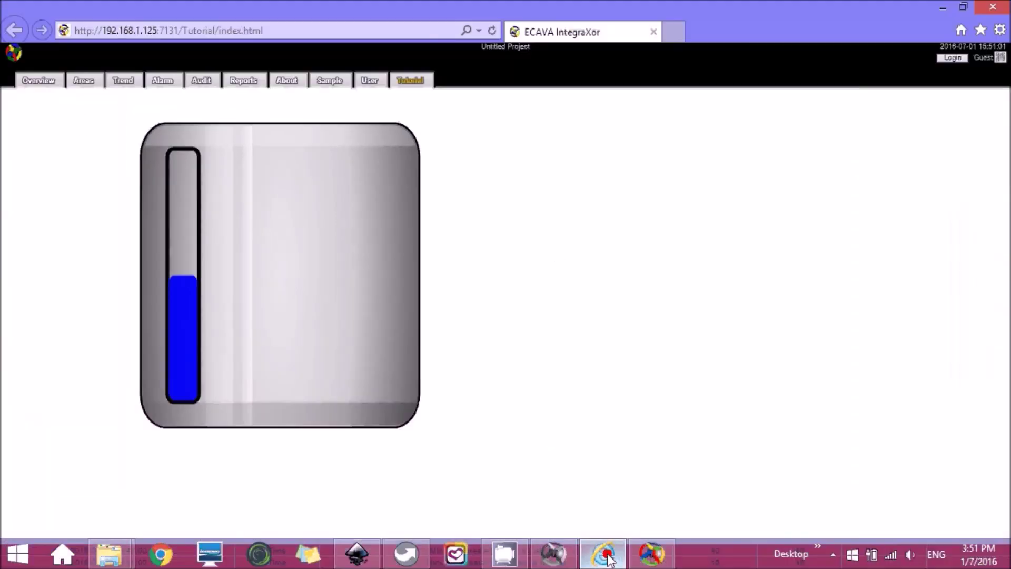
{"action": "left_click", "coordinate": [492, 30]}
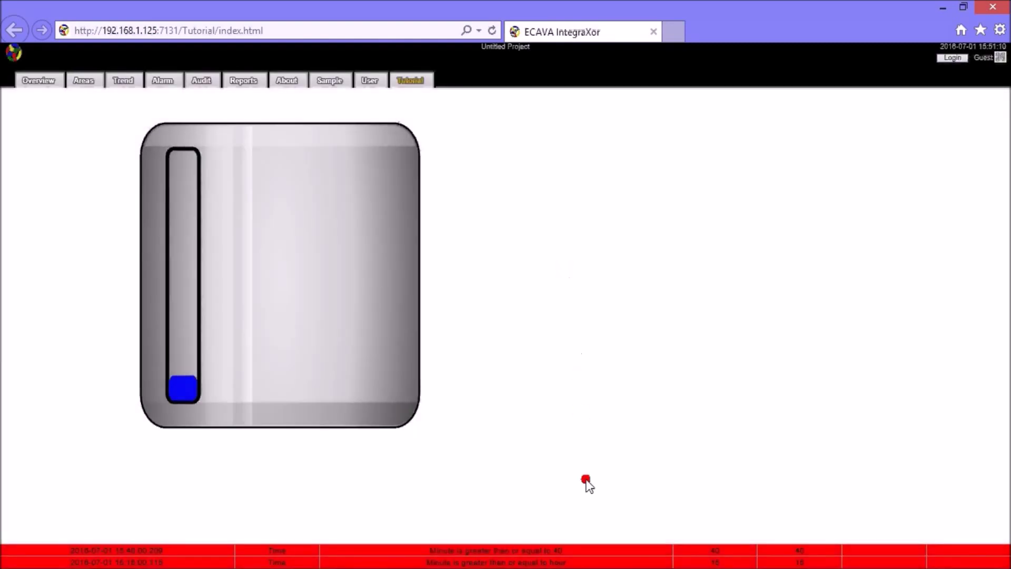
- Test the rescaled level bar from IntegraXor Server by setting tank_level to 100, 200, 300, 400 and 500 in turn
{"action": "left_click", "coordinate": [652, 553]}
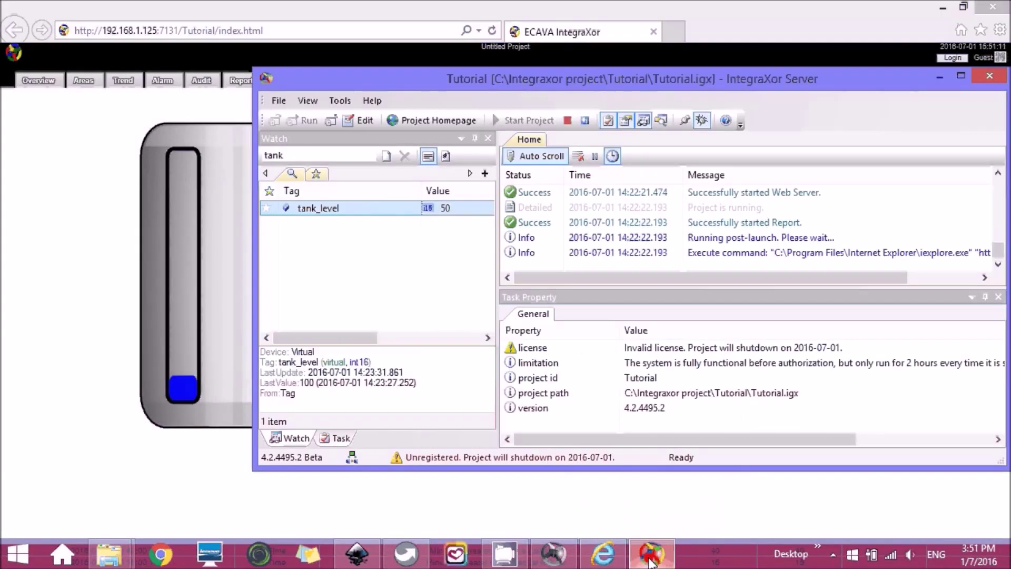
{"action": "double_click", "coordinate": [463, 207]}
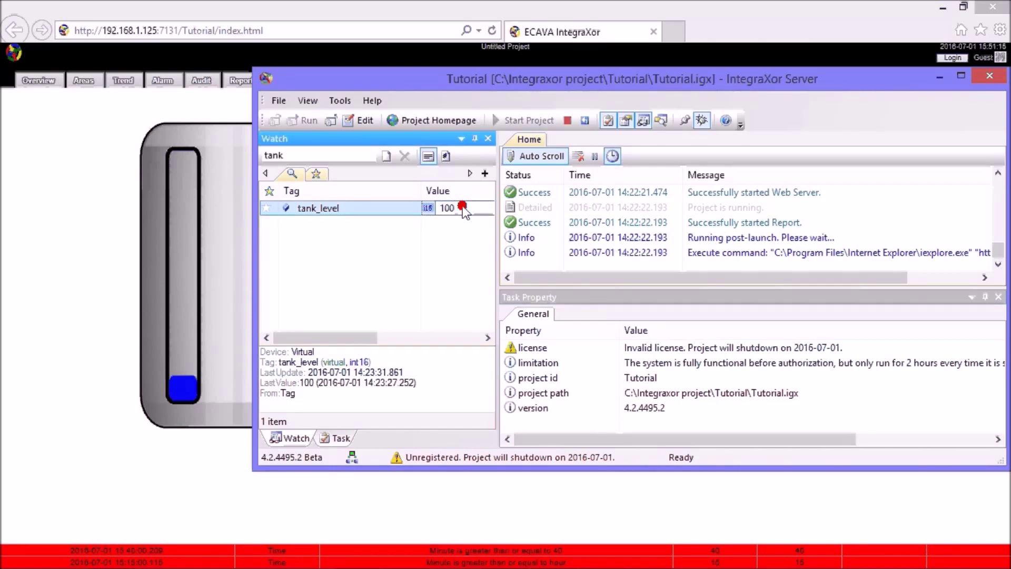
{"action": "type", "text": "100"}
{"action": "key", "text": "Return"}
{"action": "type", "text": "200"}
{"action": "key", "text": "Return"}
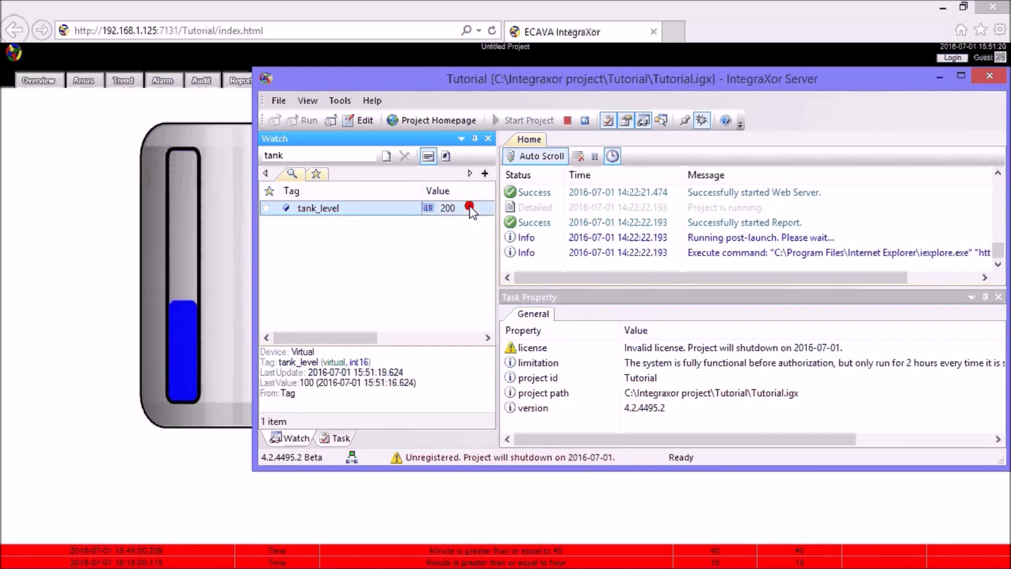
{"action": "type", "text": "300"}
{"action": "key", "text": "Return"}
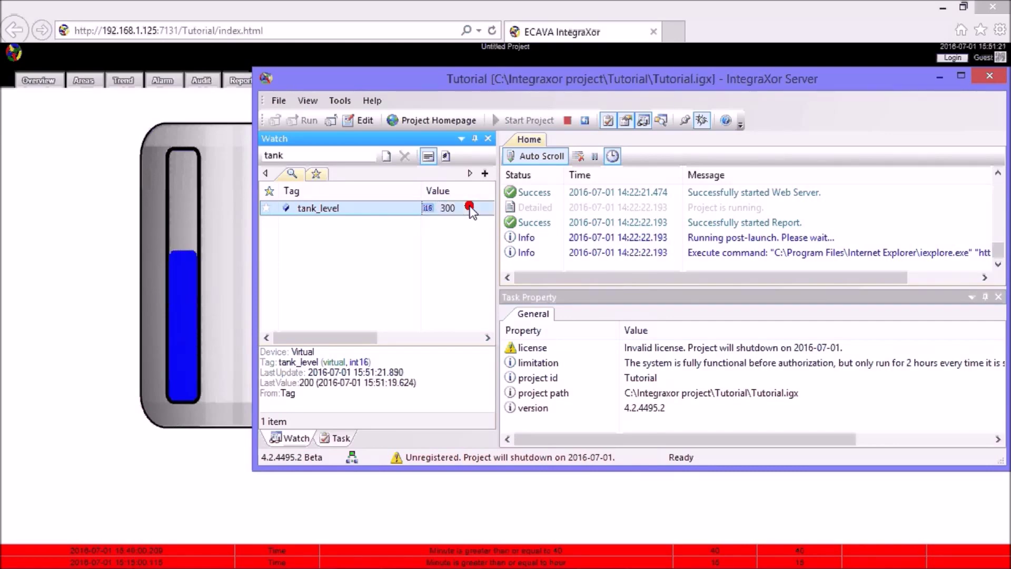
{"action": "type", "text": "400"}
{"action": "key", "text": "Return"}
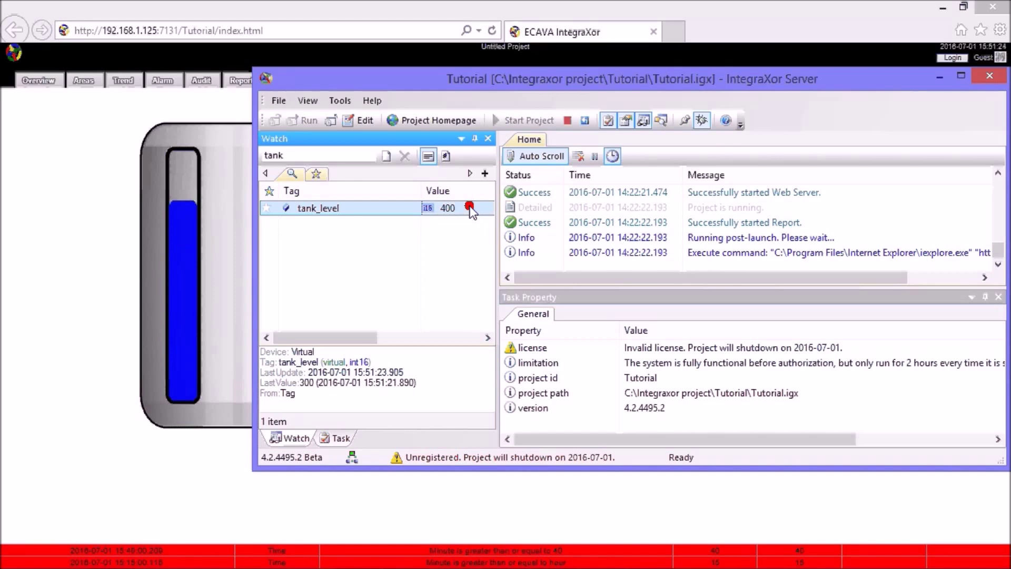
{"action": "type", "text": "500"}
{"action": "key", "text": "Return"}
{"action": "left_click", "coordinate": [470, 211]}
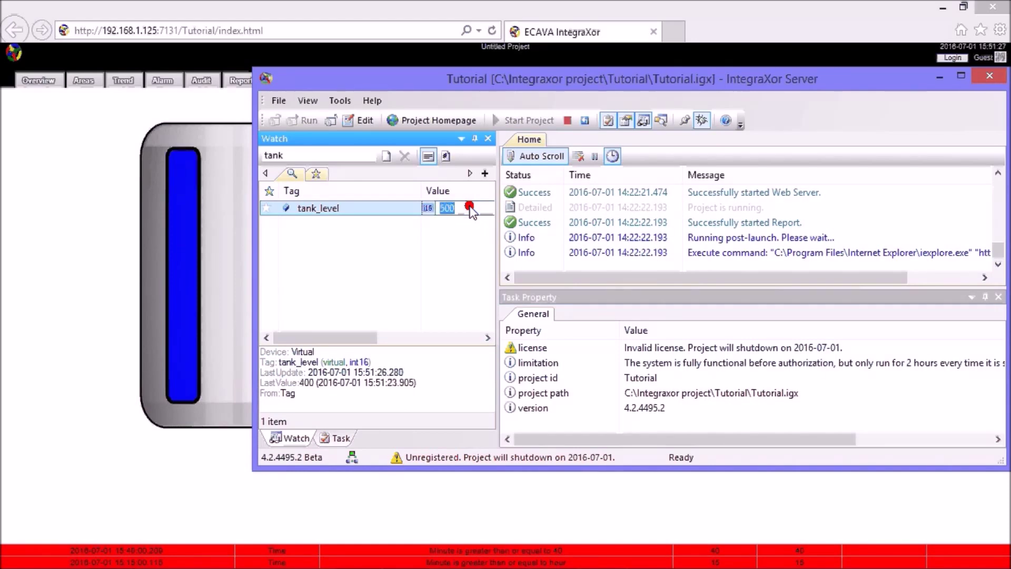